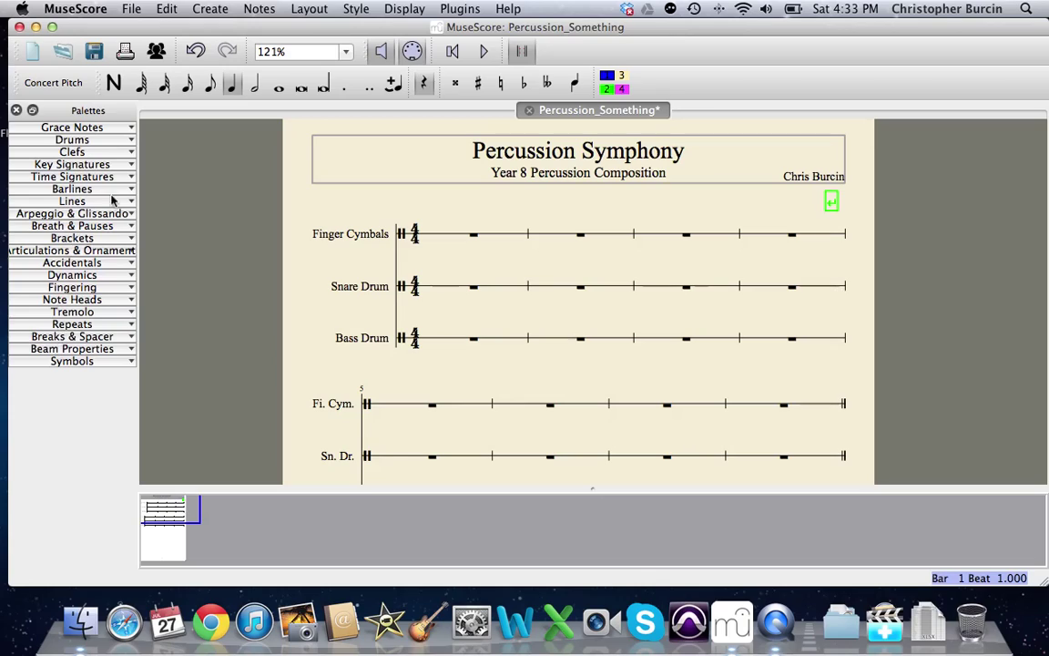
Hide the Palettes panel and show it again
left_click(405, 9)
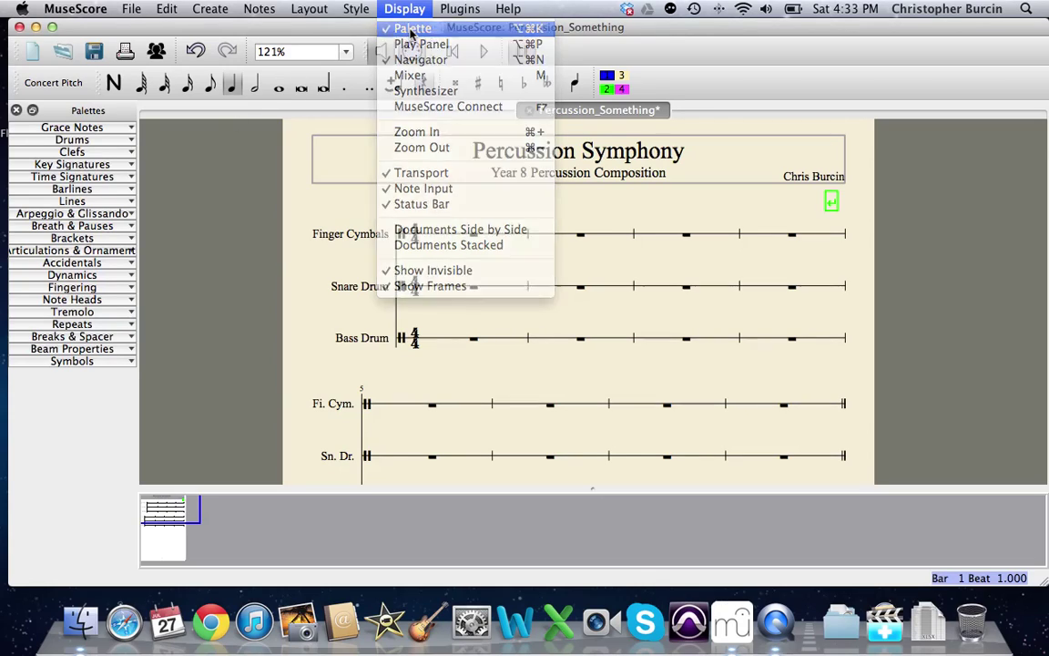
left_click(411, 29)
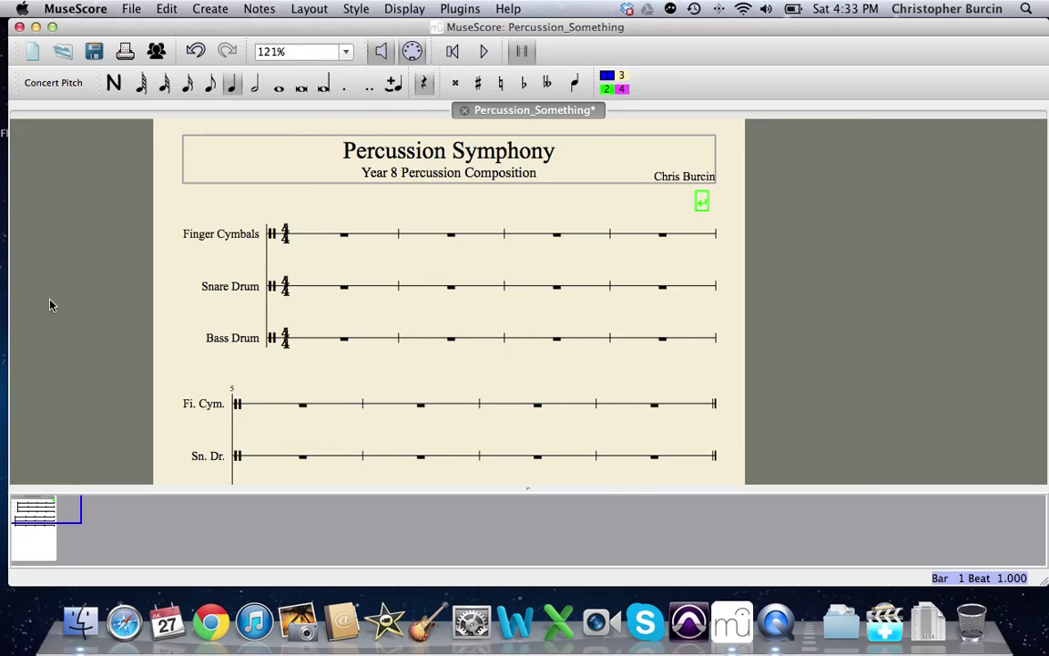
left_click(406, 10)
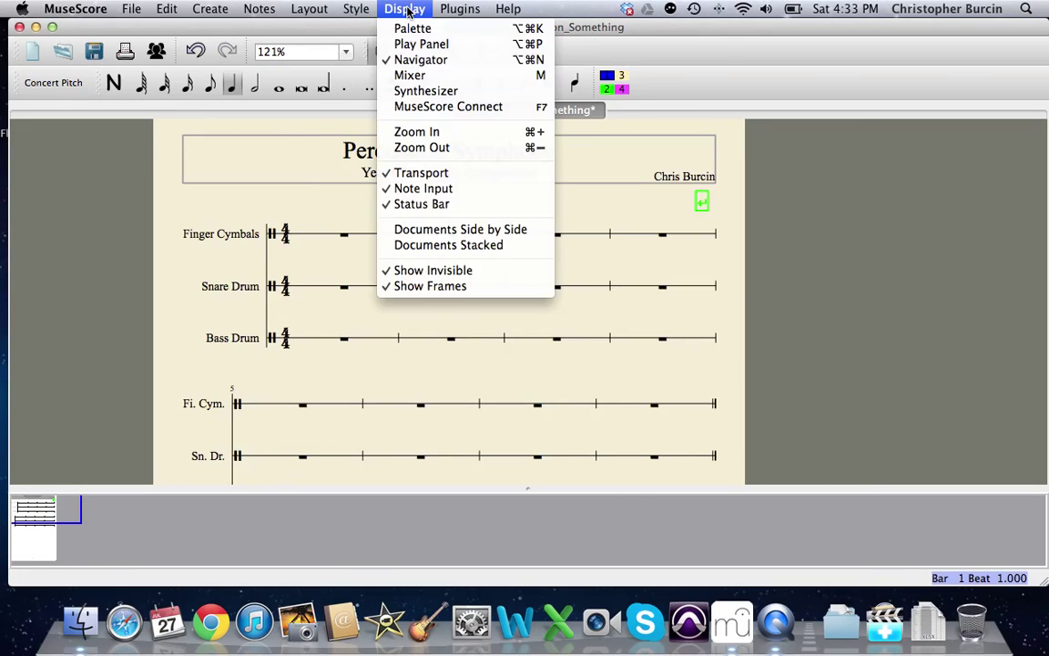
left_click(414, 29)
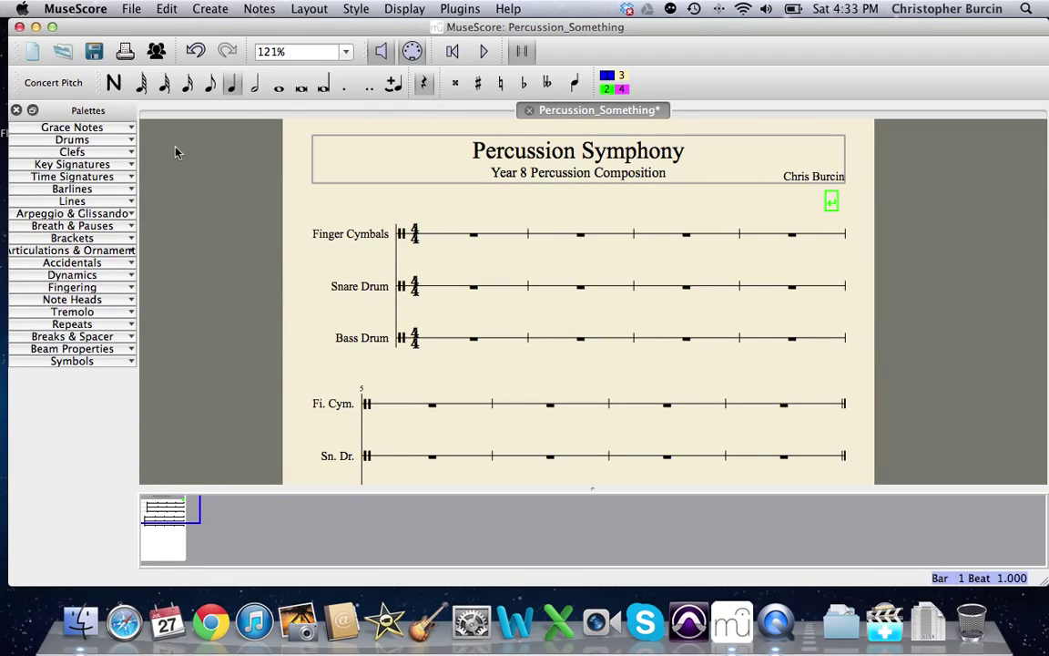
key("super+Tab")
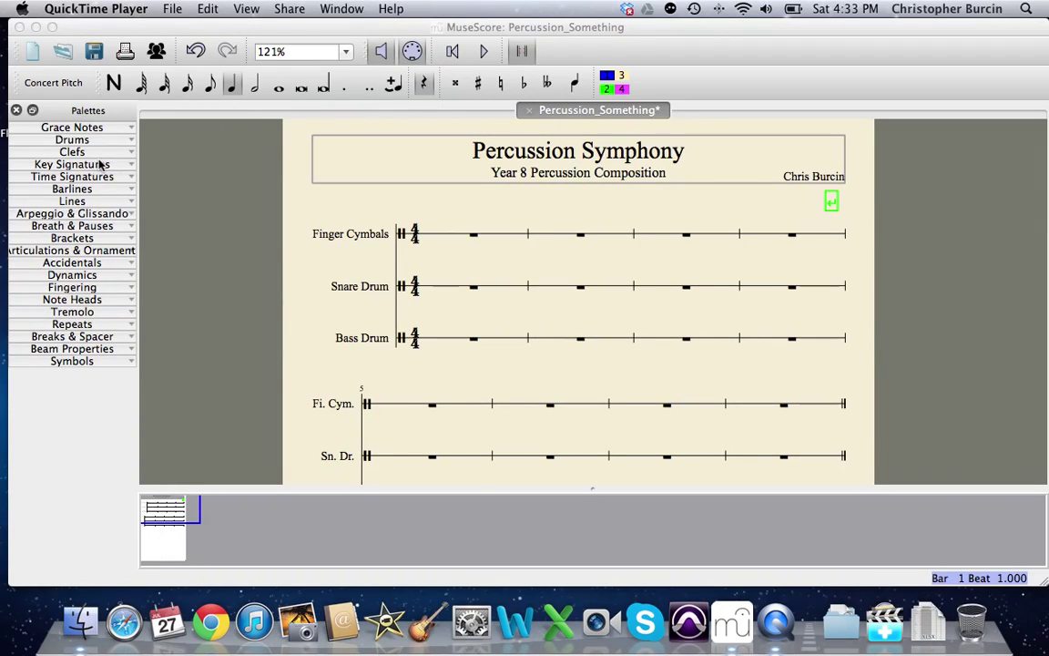
Enter a quarter note on beat 1 of bar 1 in the Finger Cymbals staff, using the drum note from the Drums palette
left_click(258, 88)
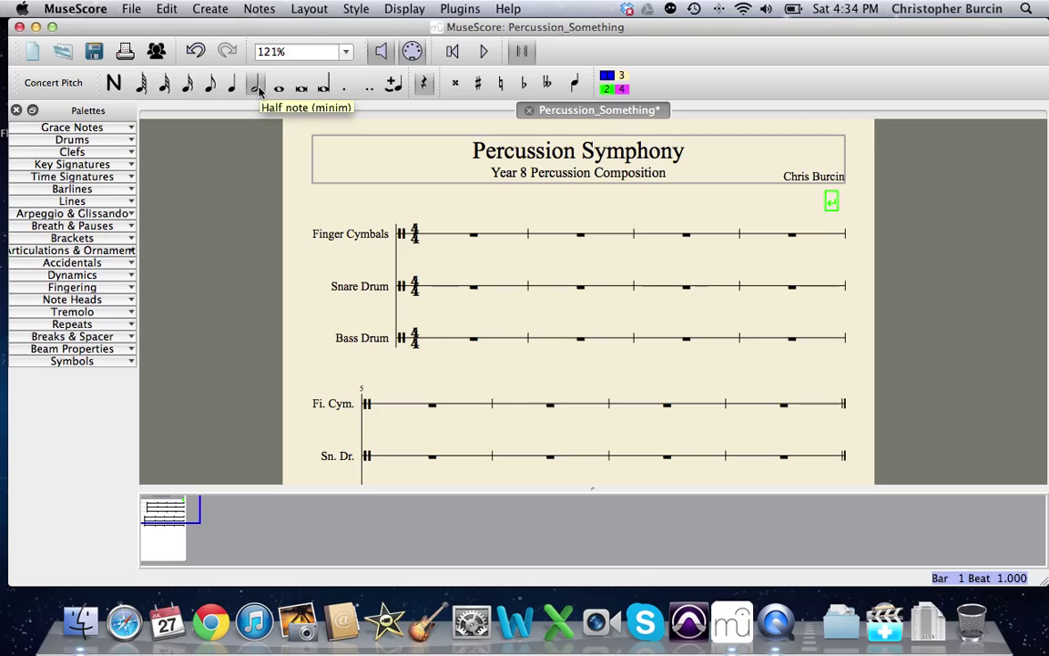
left_click(115, 84)
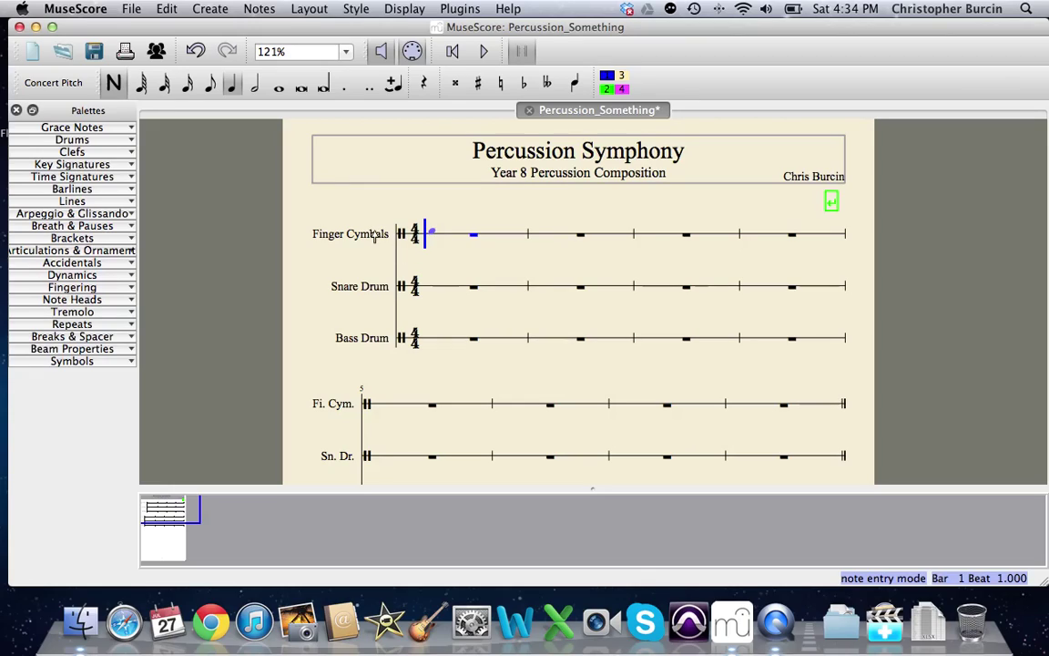
left_click(47, 141)
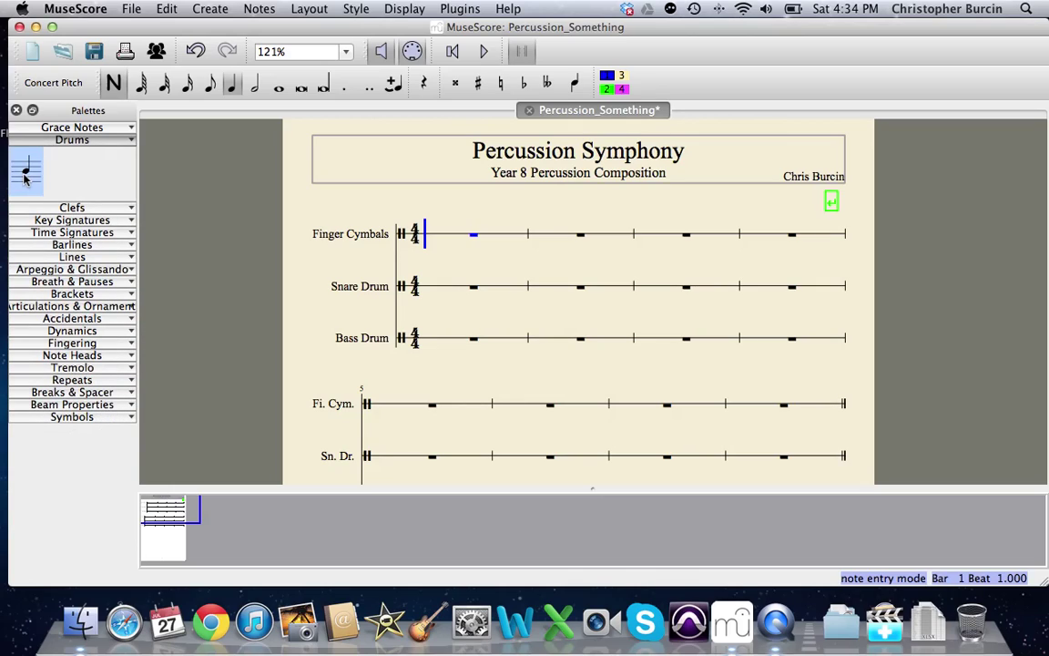
left_click_drag(25, 177, 436, 245)
left_click(435, 242)
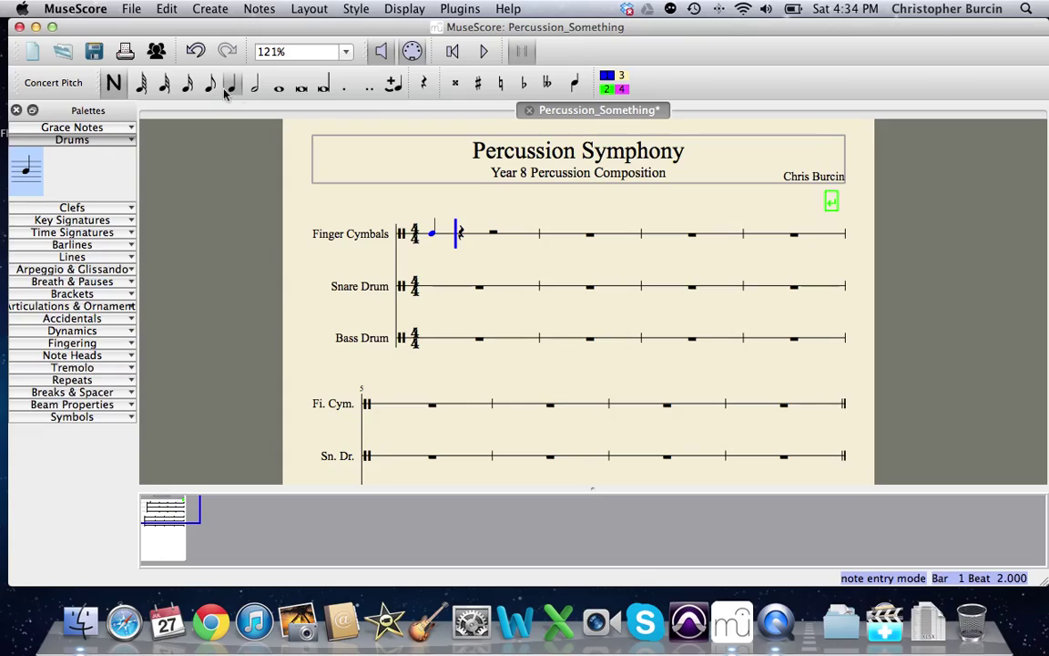
Complete bar 1 of the Finger Cymbals with a half note on beat 2 and two eighth notes on beat 4
left_click(256, 88)
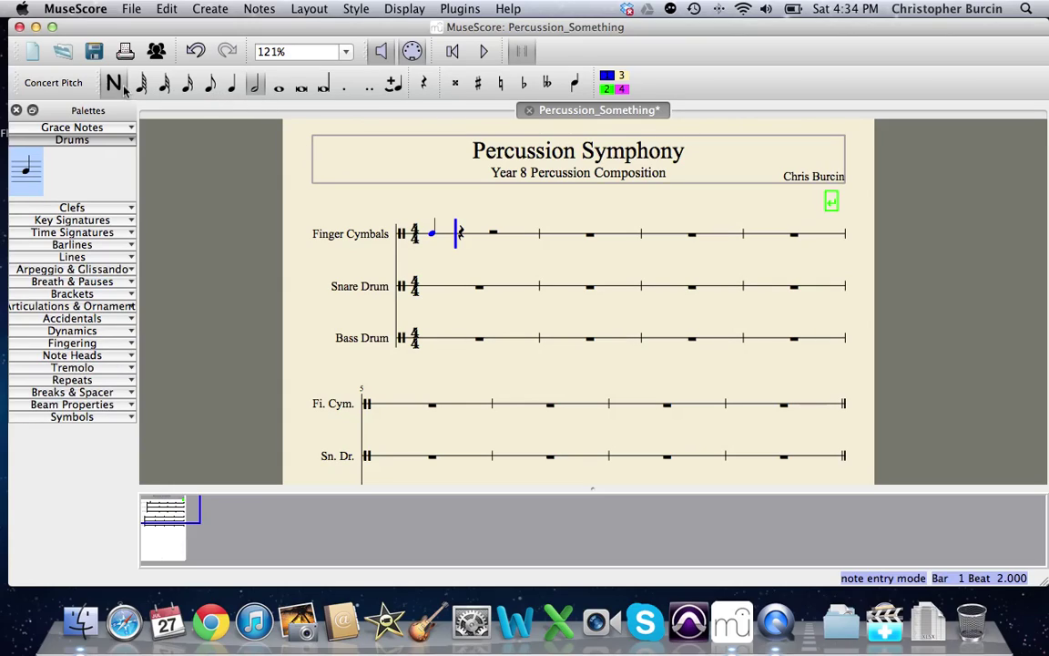
left_click(460, 236)
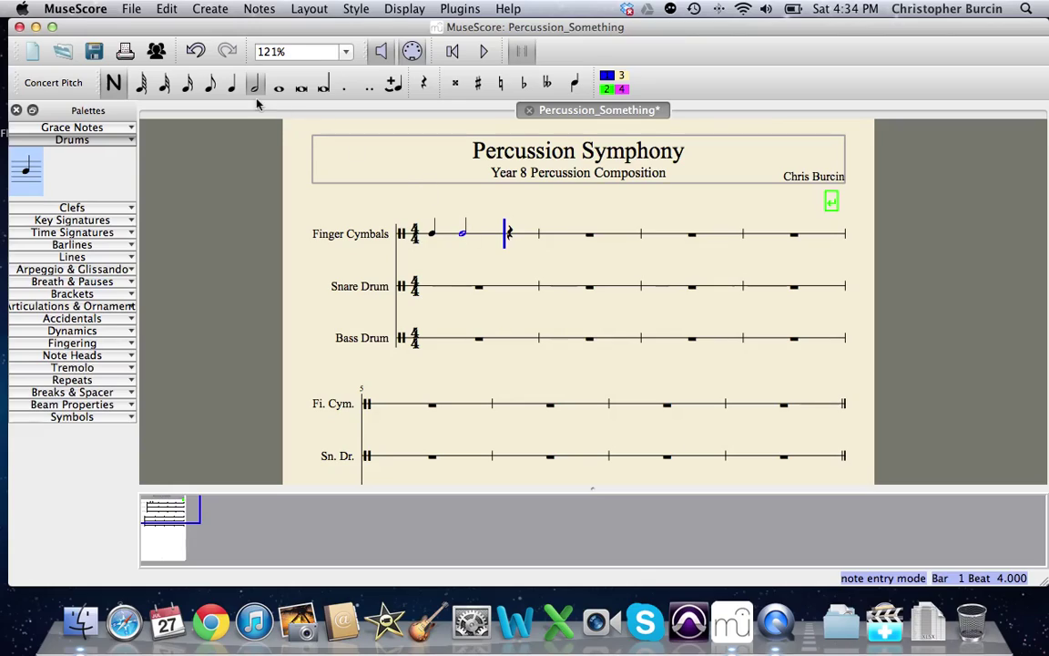
left_click(210, 84)
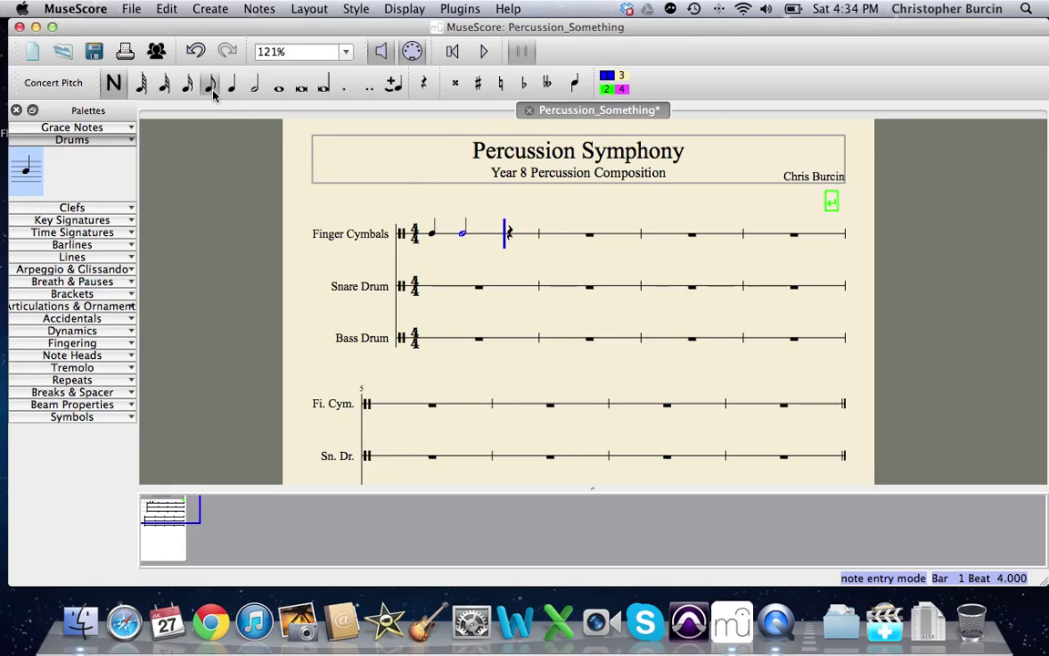
left_click(515, 234)
left_click(526, 233)
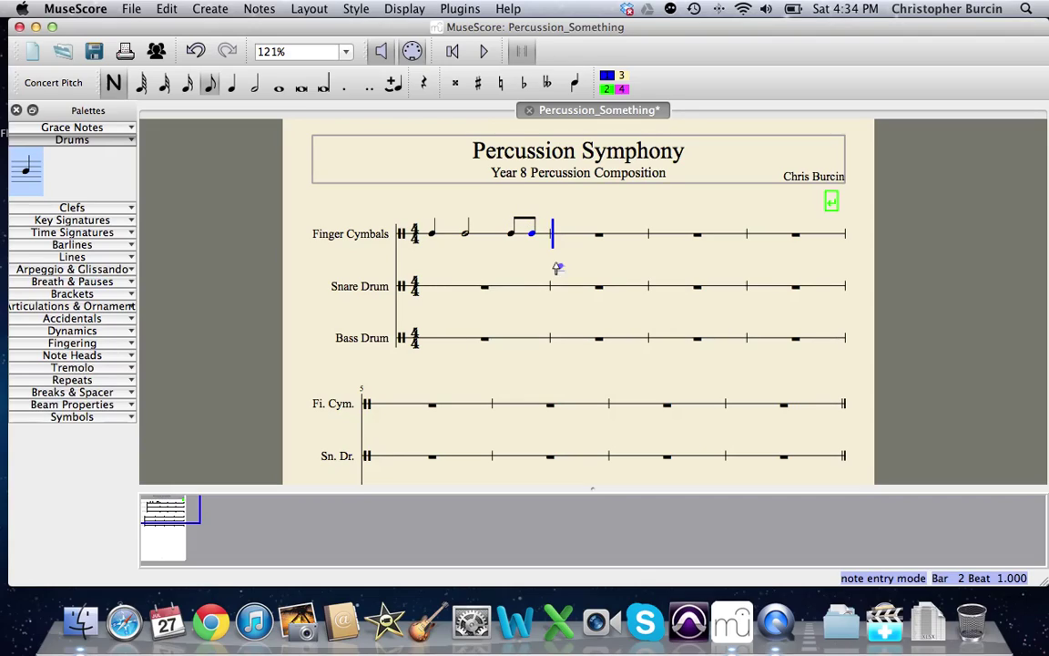
Enter four eighth notes on beats 1 and 2 of bar 2 in the Finger Cymbals staff and leave note entry
left_click(560, 235)
left_click(569, 235)
left_click(585, 235)
left_click(601, 235)
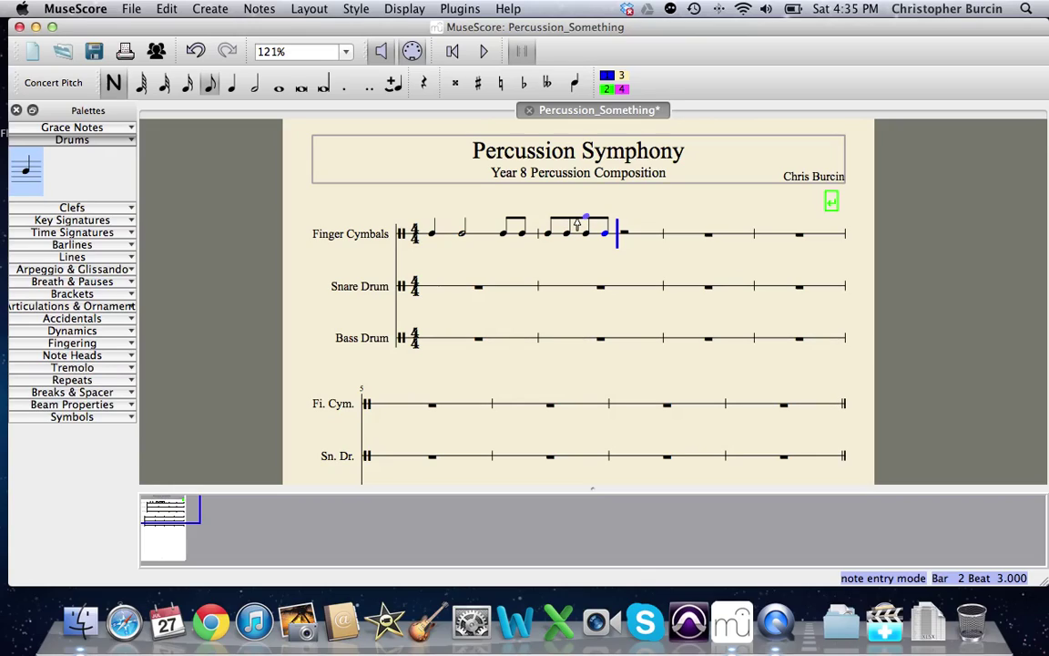
key("Escape")
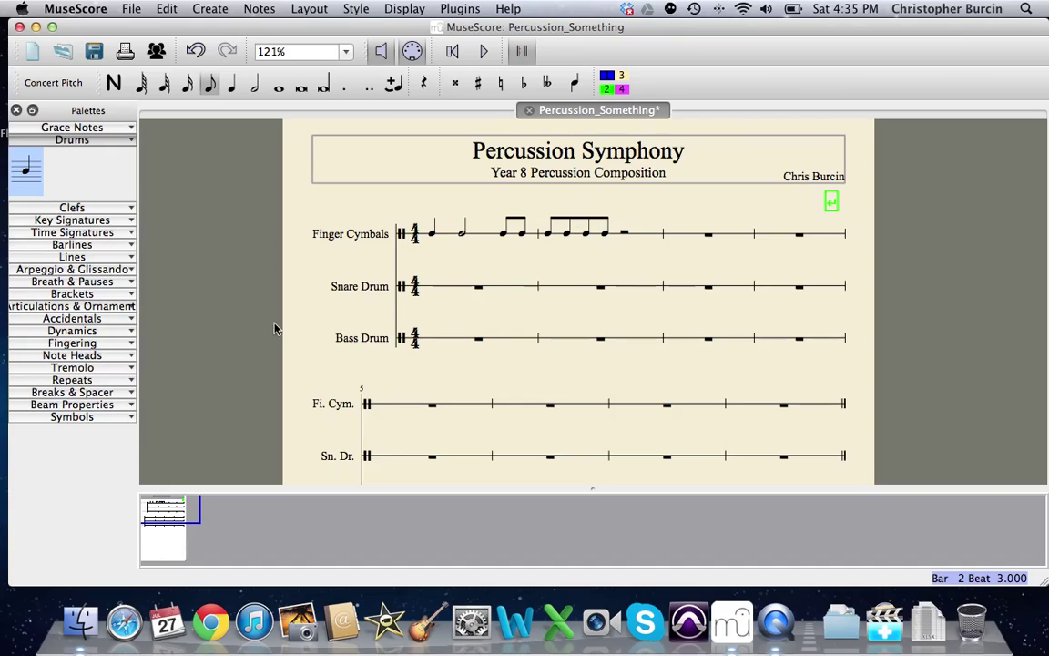
Split the beam of the four eighth notes in bar 2 into two pairs and join it back into one group
left_click(124, 405)
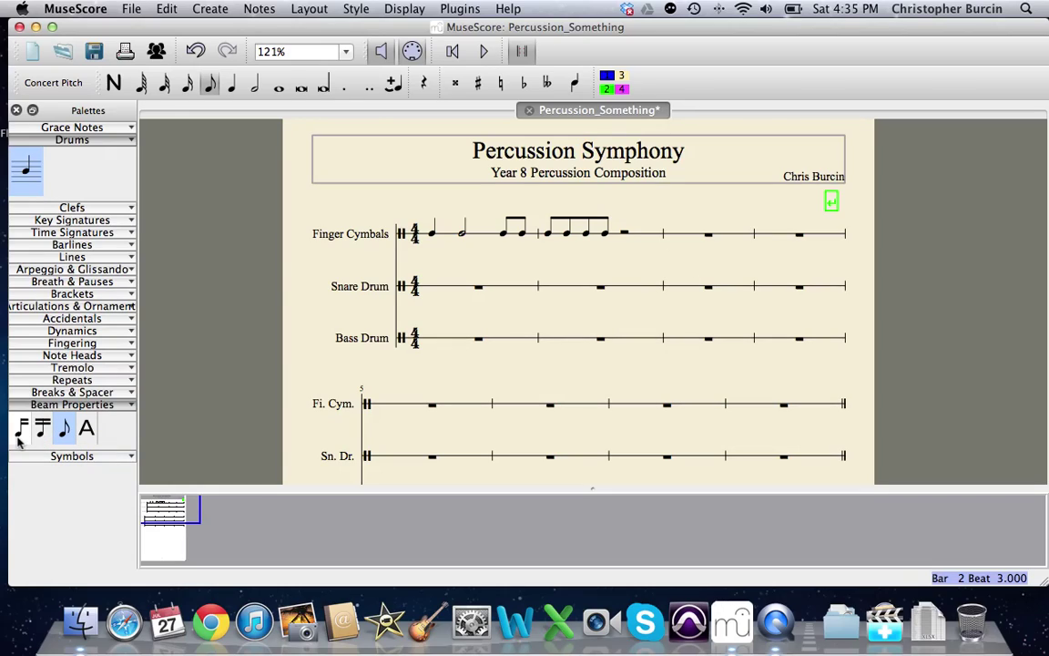
left_click_drag(21, 439, 588, 238)
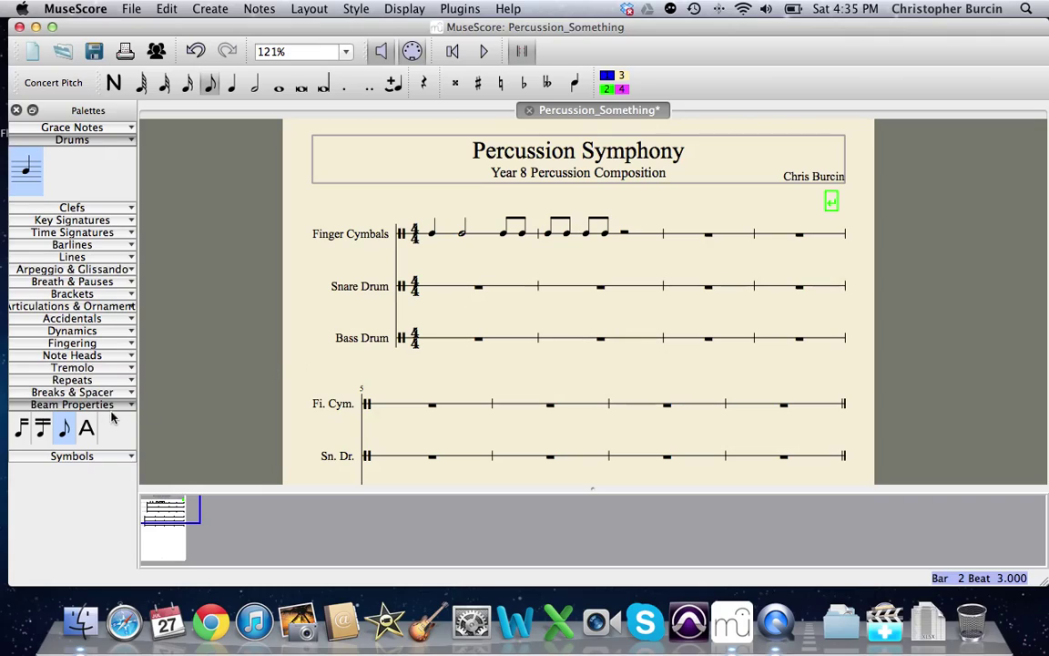
left_click_drag(41, 435, 567, 250)
left_click_drag(42, 428, 576, 238)
Flip the stems of the quarter note, half note and eighth-note pair in bar 1 of the Finger Cymbals downward
left_click(431, 234)
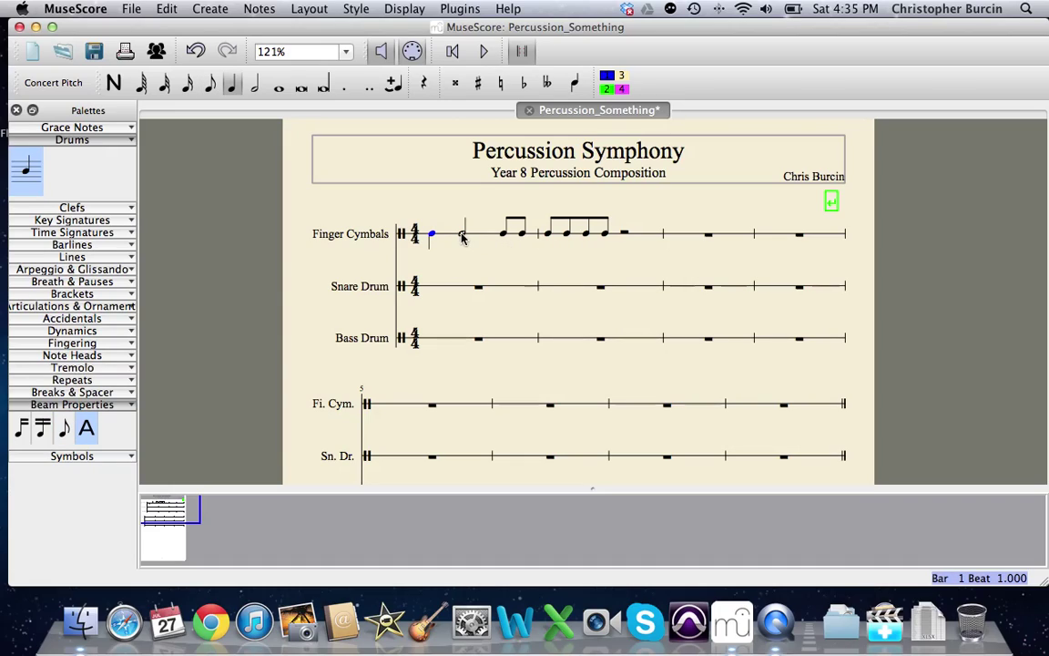
left_click(462, 234)
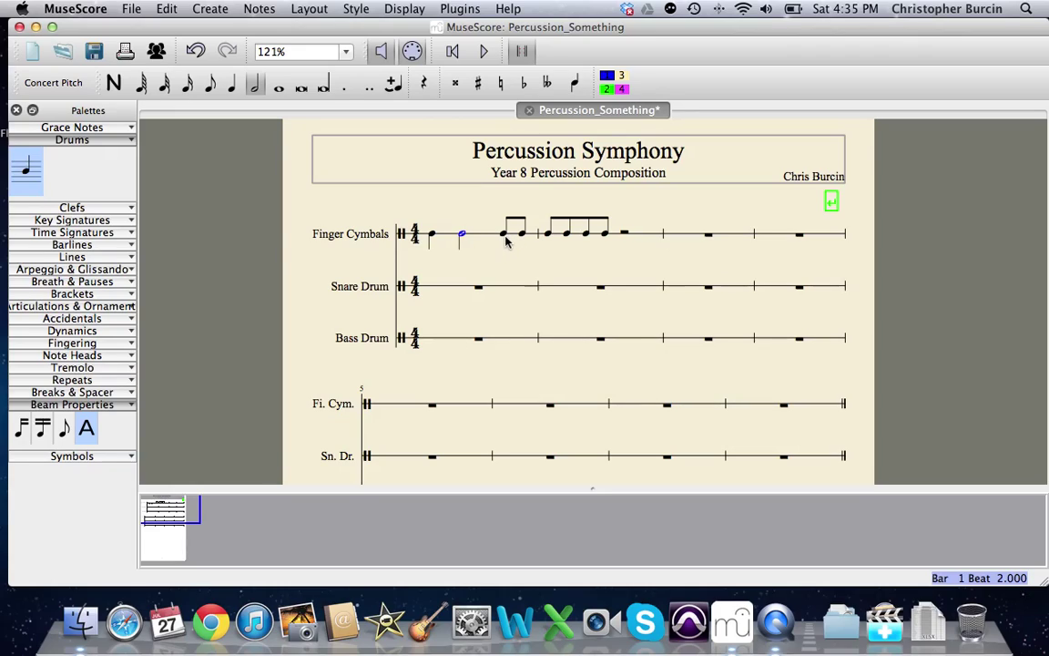
left_click(502, 235)
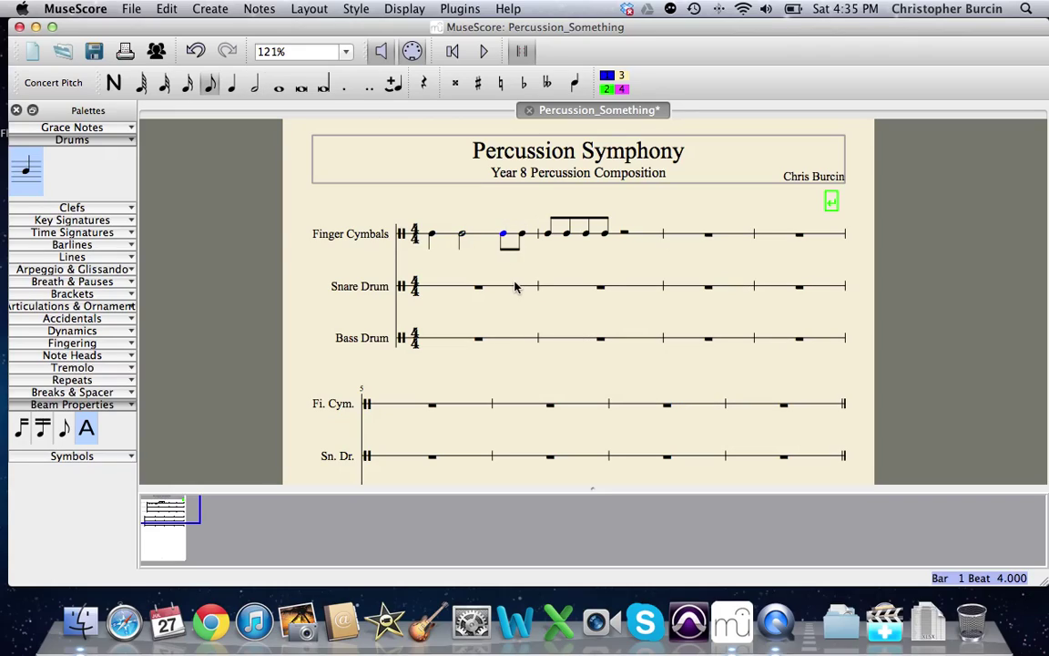
left_click(432, 234)
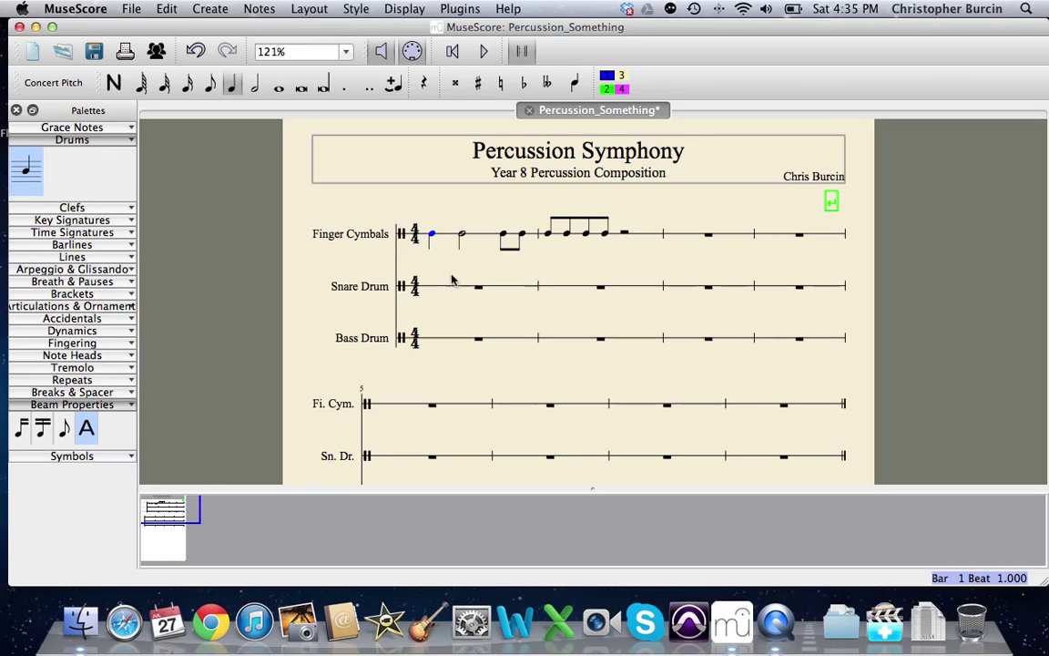
Flip the stems of the quarter note, half note and eighth-note pair in bar 1 back upward
scroll(441, 277, "down", 3)
scroll(442, 274, "up", 12)
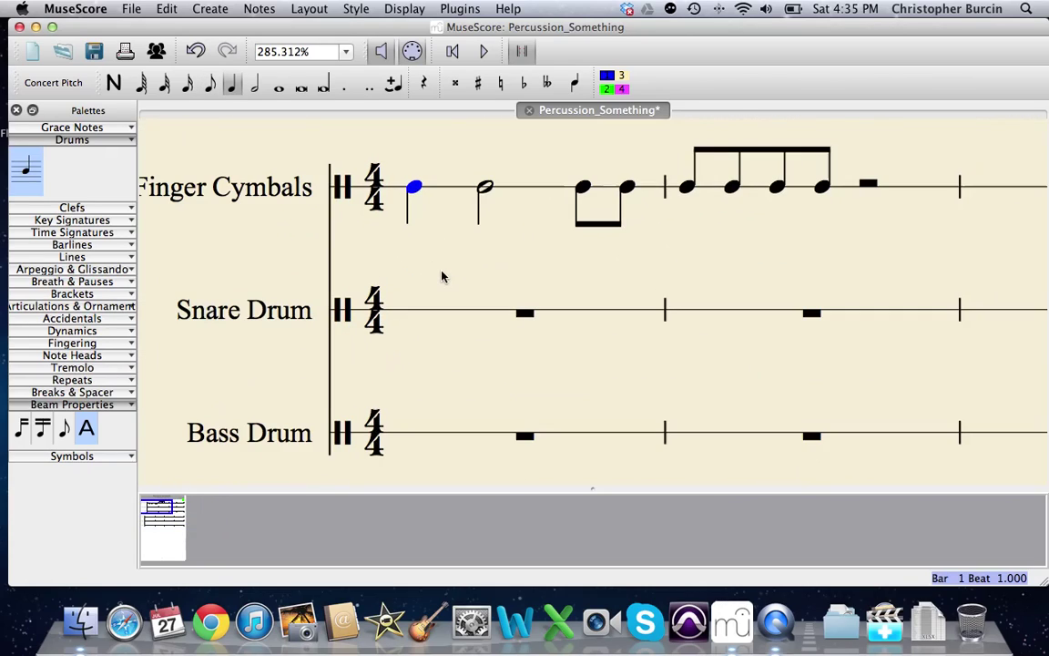
left_click_drag(438, 271, 458, 305)
key("s")
left_click(634, 319)
left_click(430, 221)
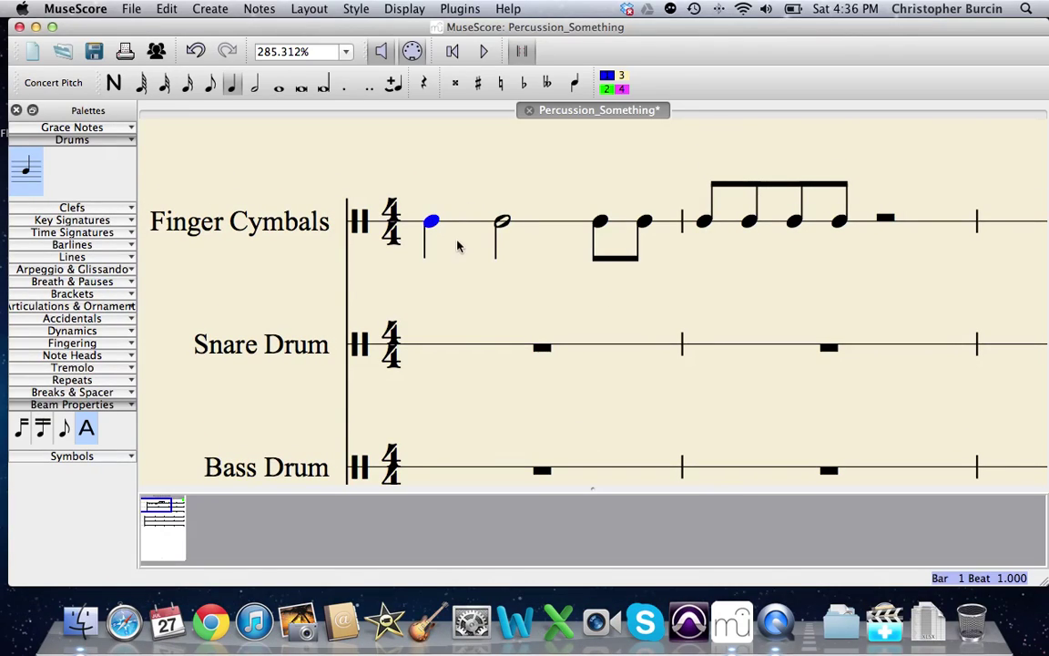
key("Right")
key("x")
left_click(600, 222)
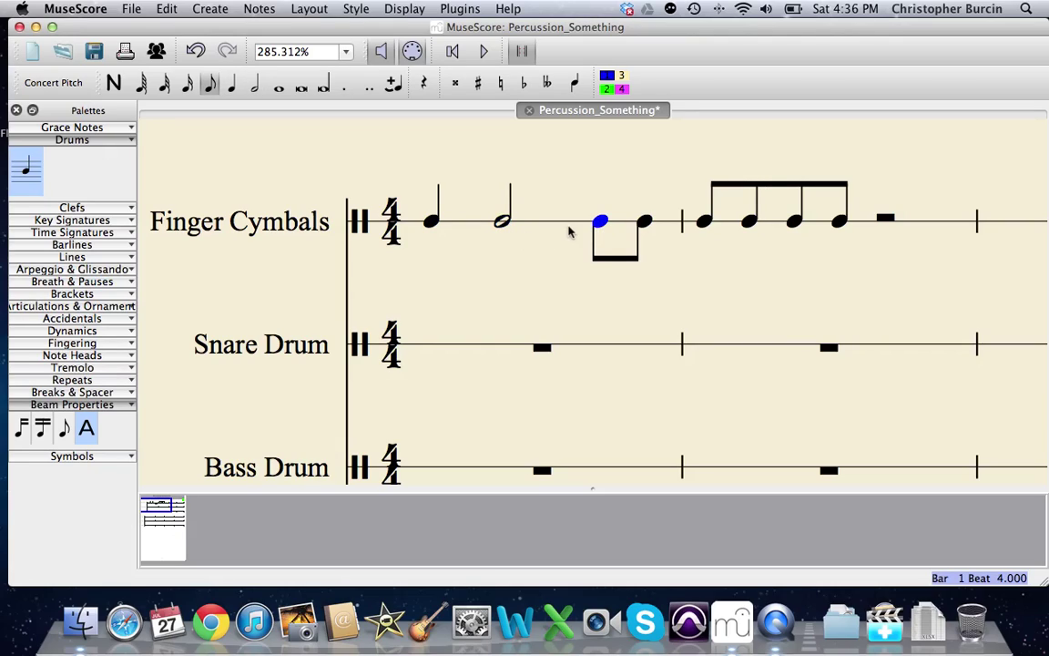
key("x")
Flip the stems of the beamed eighth notes in bar 2 downward and back upward
left_click(706, 222)
key("x")
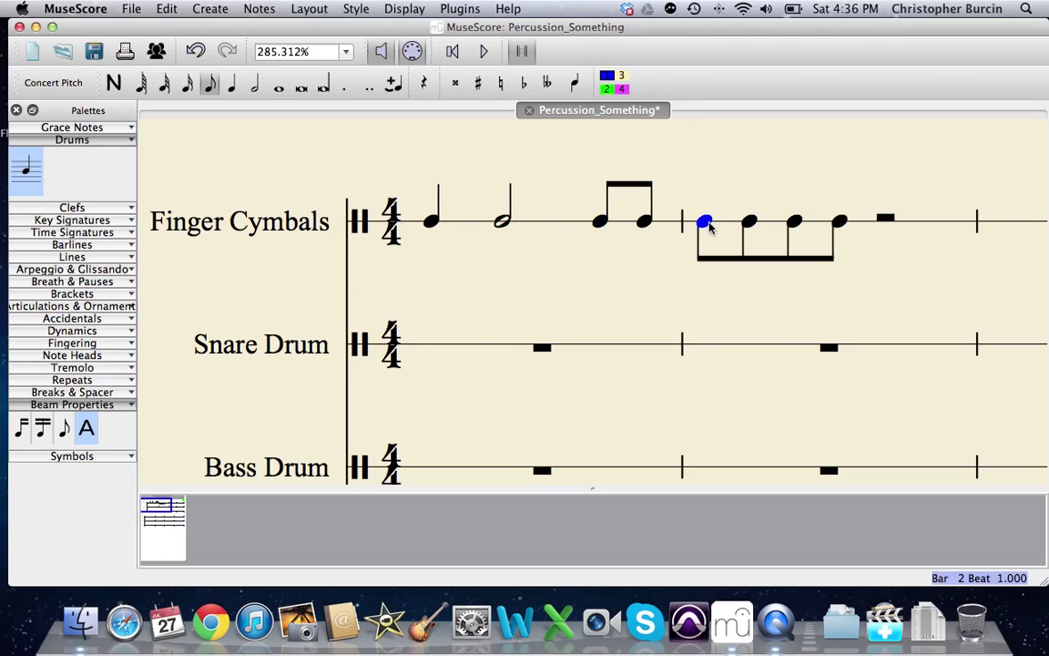
key("x")
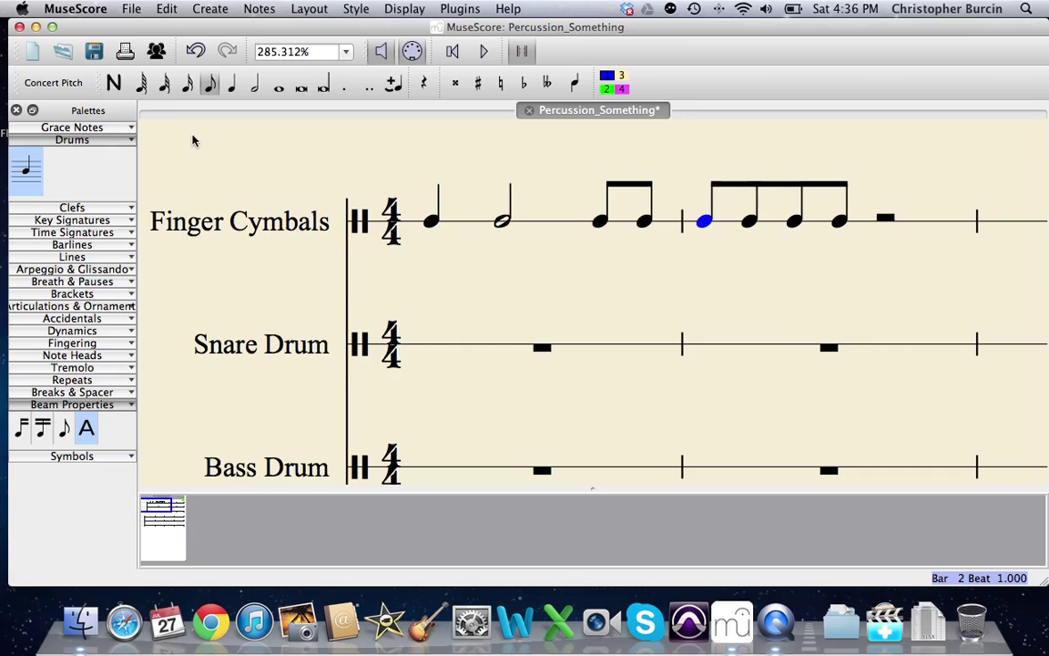
Enter four sixteenth notes on beat 3 of bar 2 in the Finger Cymbals staff
left_click_drag(598, 286, 449, 298)
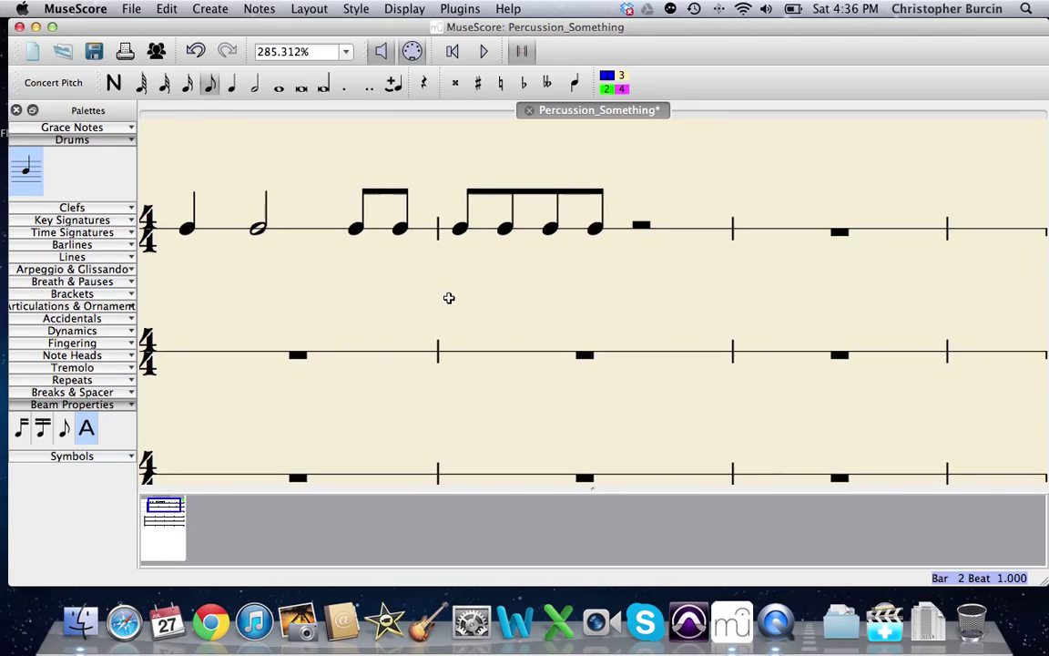
left_click(115, 84)
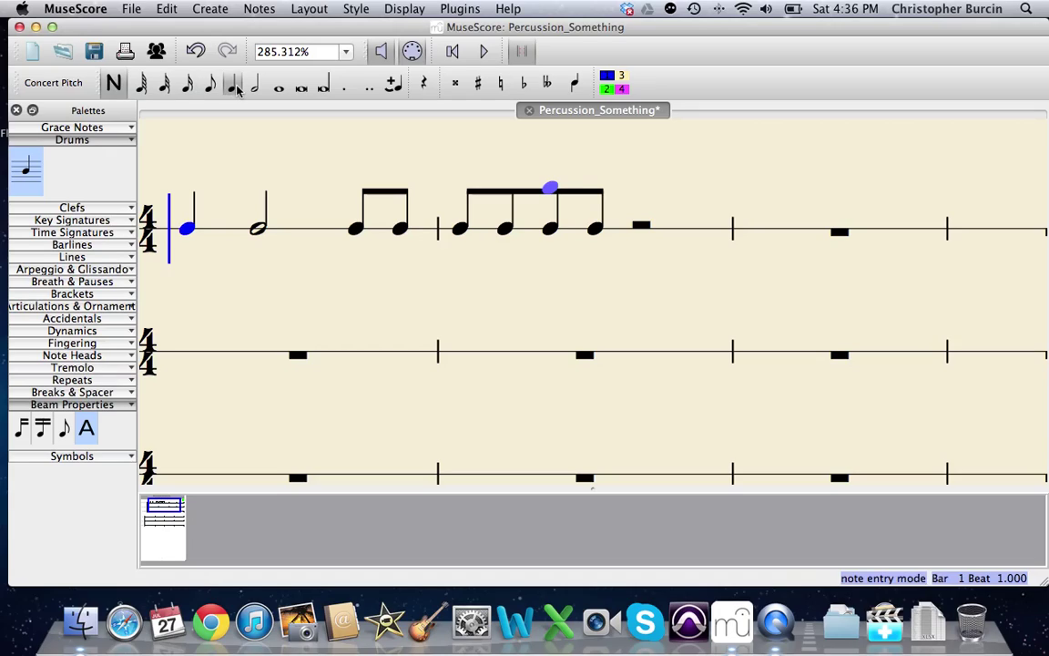
left_click(187, 85)
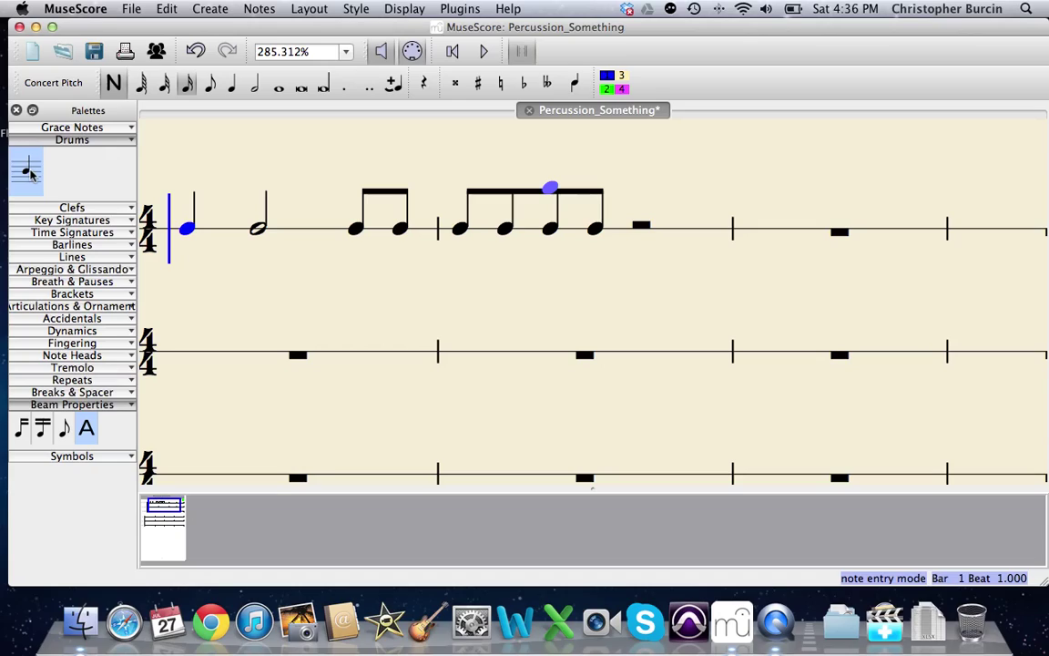
left_click(642, 232)
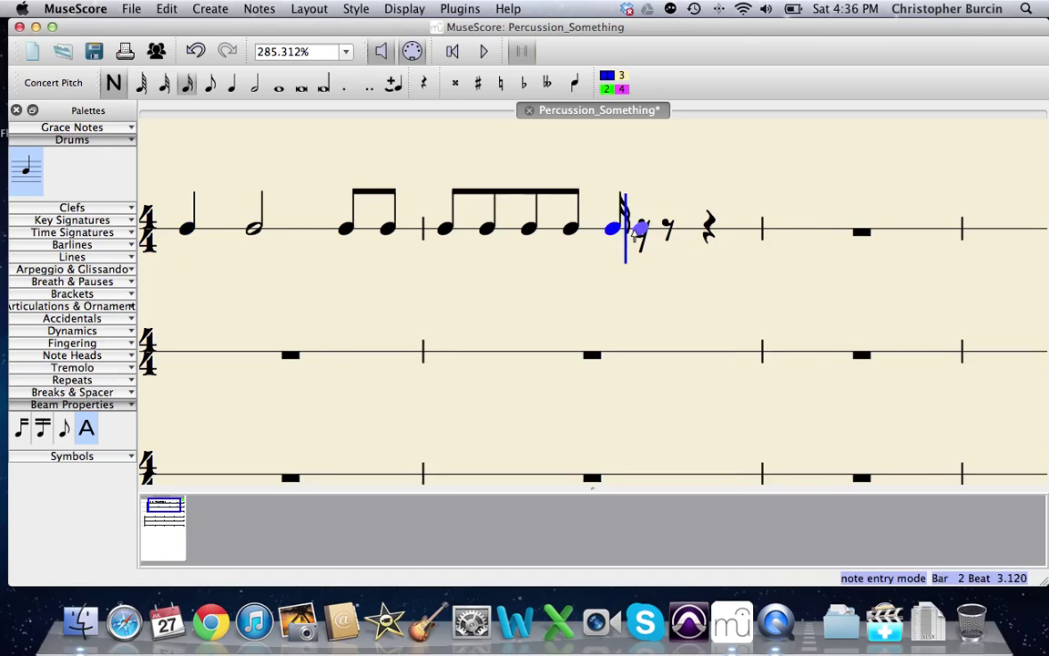
left_click(649, 231)
left_click(665, 231)
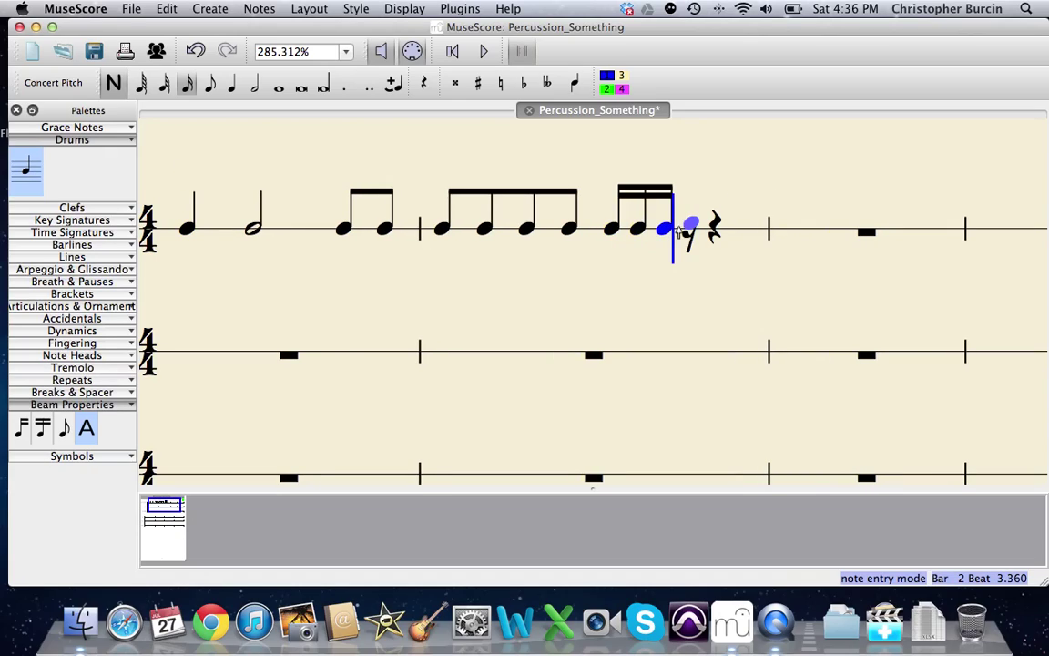
left_click(679, 233)
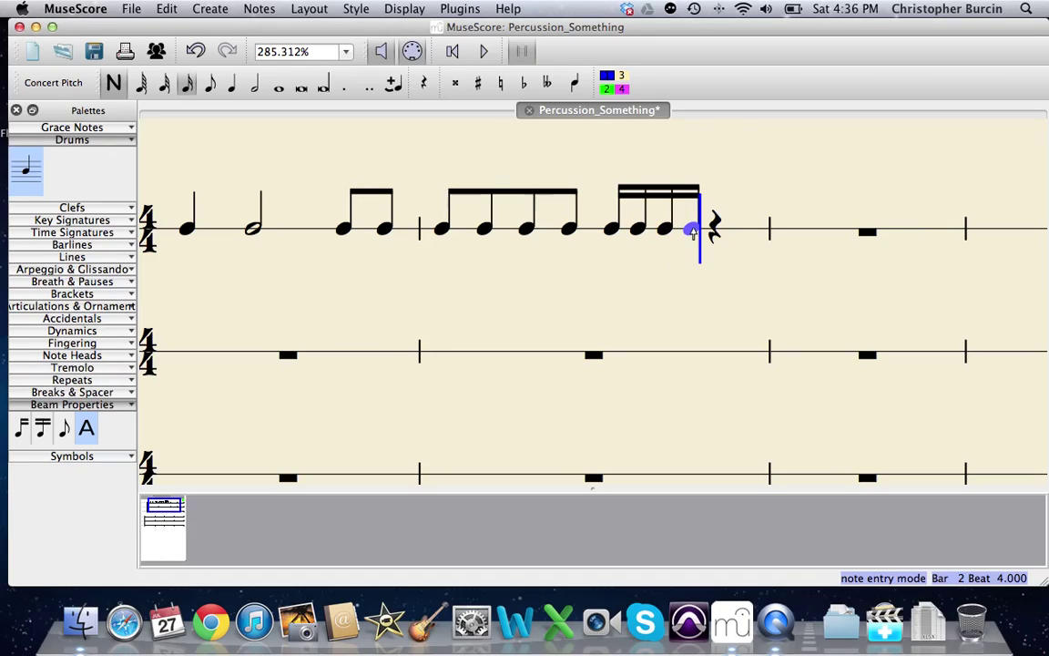
Fill beat 4 of bar 2 in the Finger Cymbals staff with four sixteenth notes and leave note entry
left_click(714, 228)
left_click(731, 229)
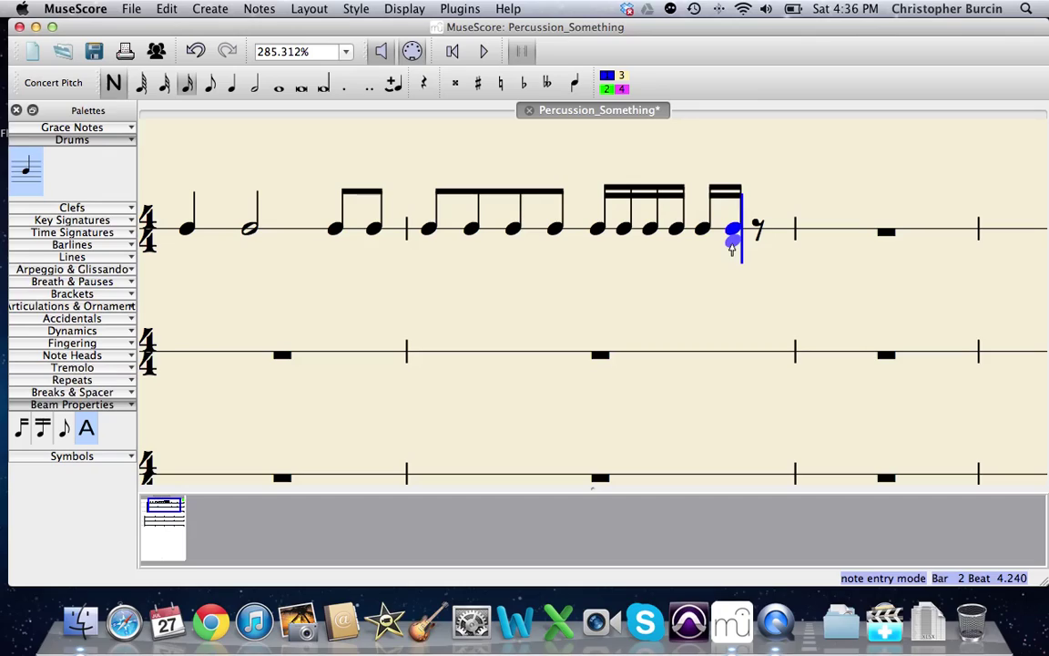
left_click(755, 233)
left_click(780, 227)
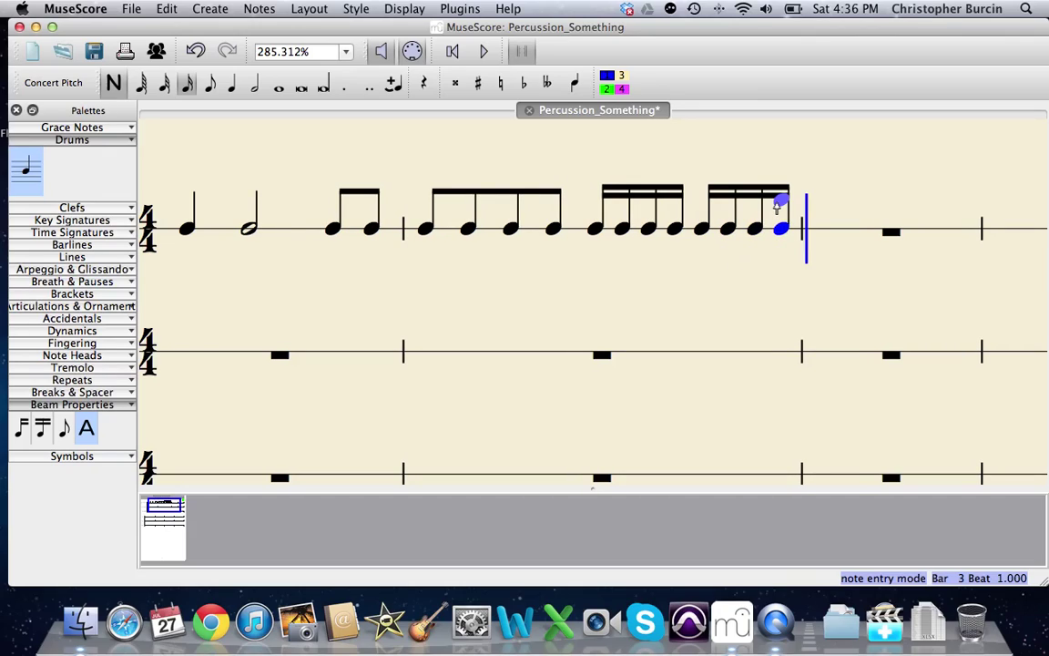
key("Escape")
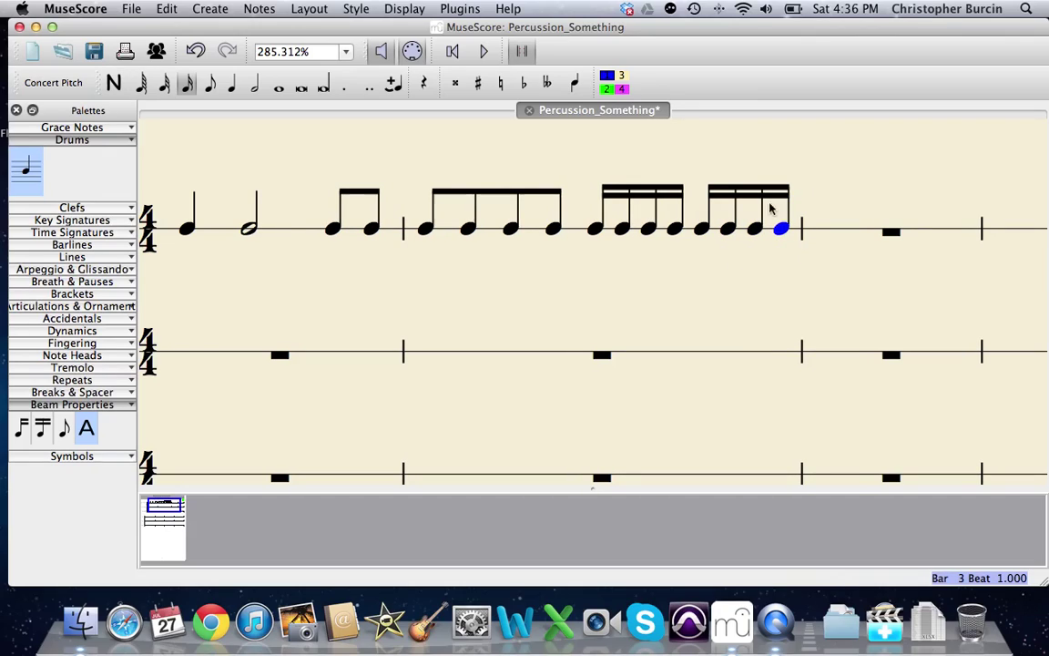
Flip the stems of the sixteenth-note groups on beats 3 and 4 of bar 2 downward and back upward
left_click(597, 231)
key("x")
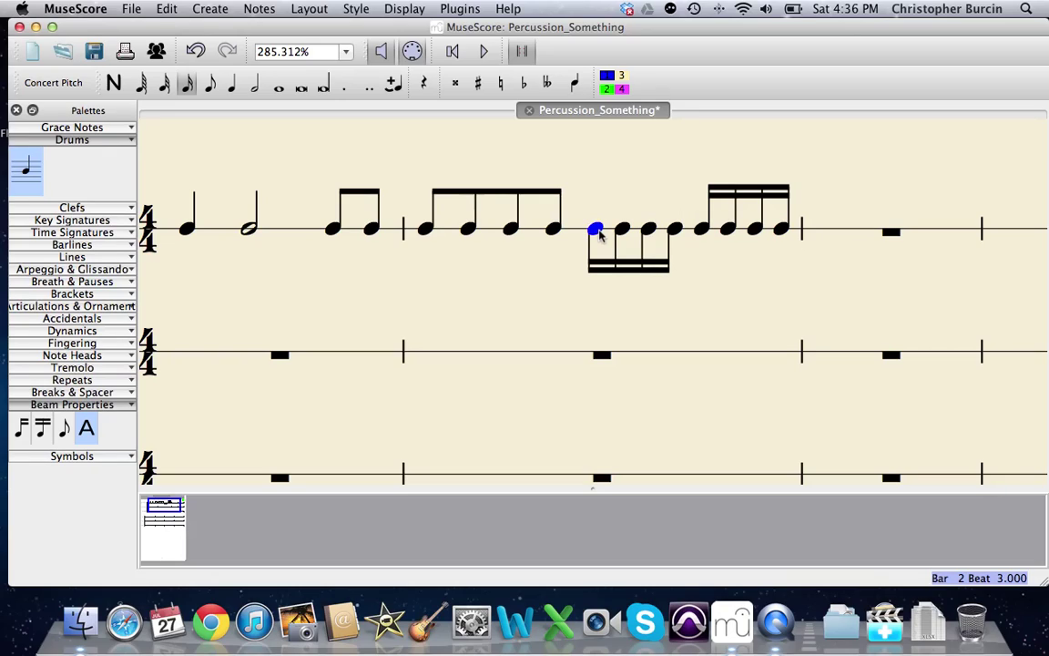
key("x")
left_click(702, 231)
key("x")
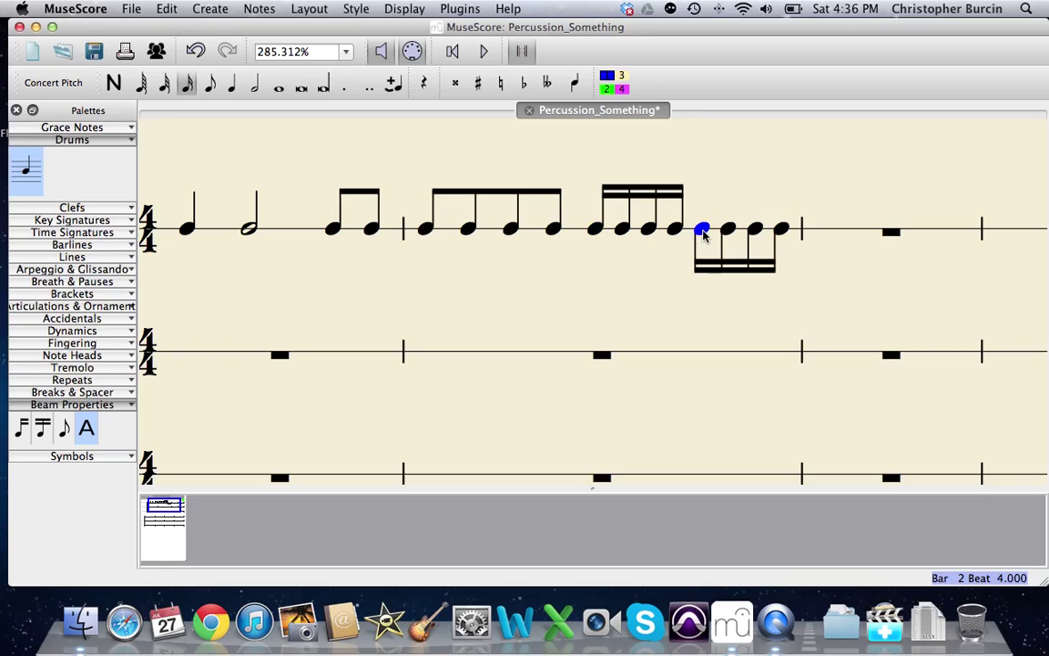
key("x")
Shorten the first quarter note of bar 1 in the Finger Cymbals staff to an eighth note
left_click_drag(568, 286, 643, 281)
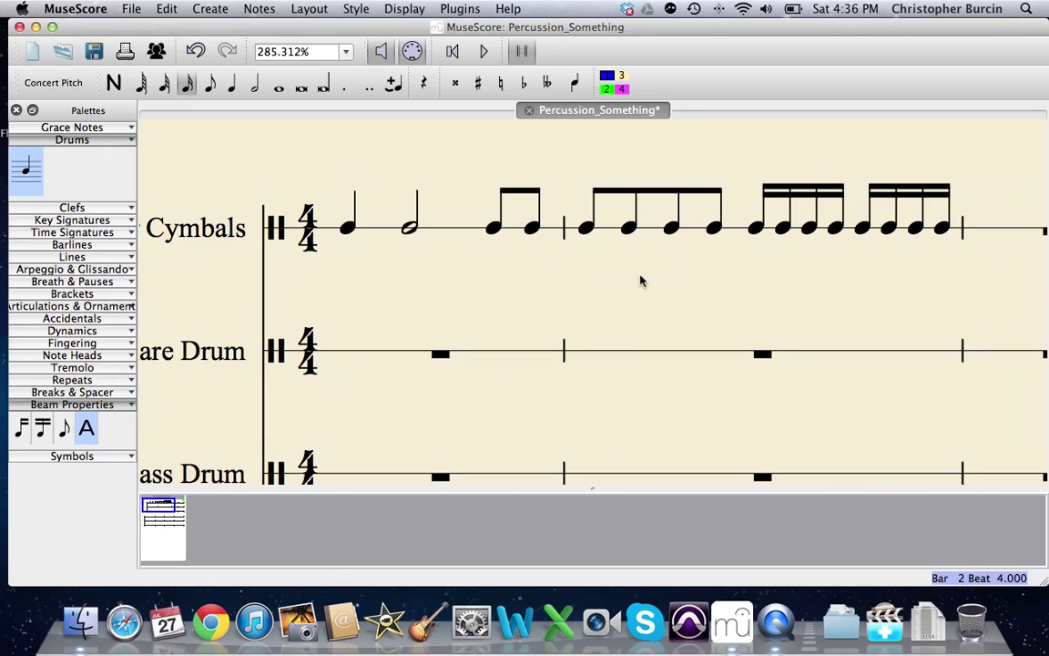
left_click(351, 231)
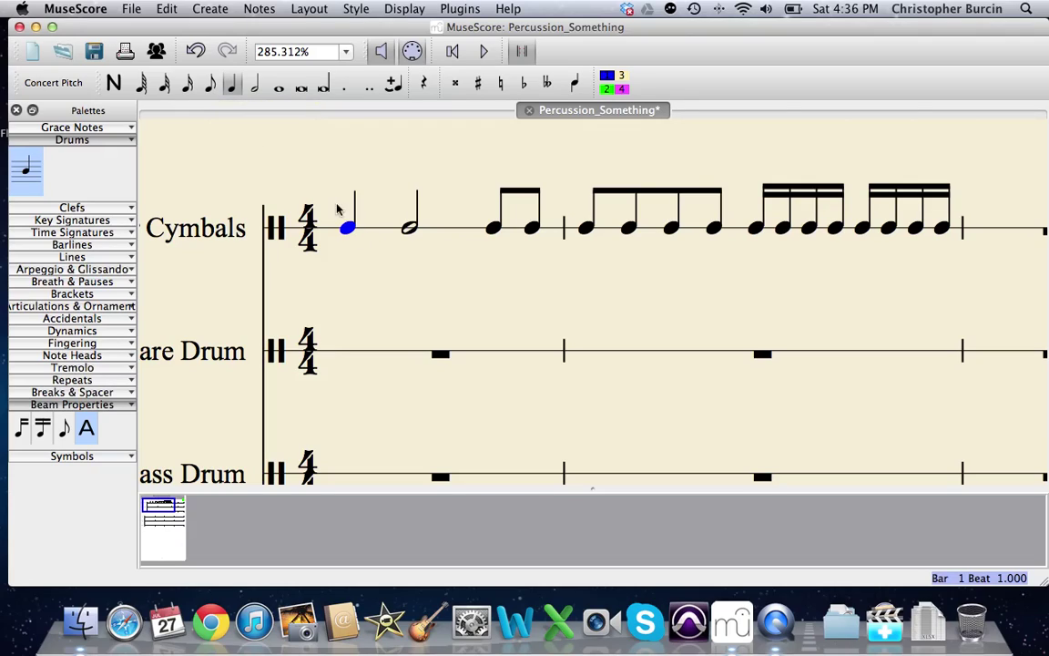
left_click(210, 85)
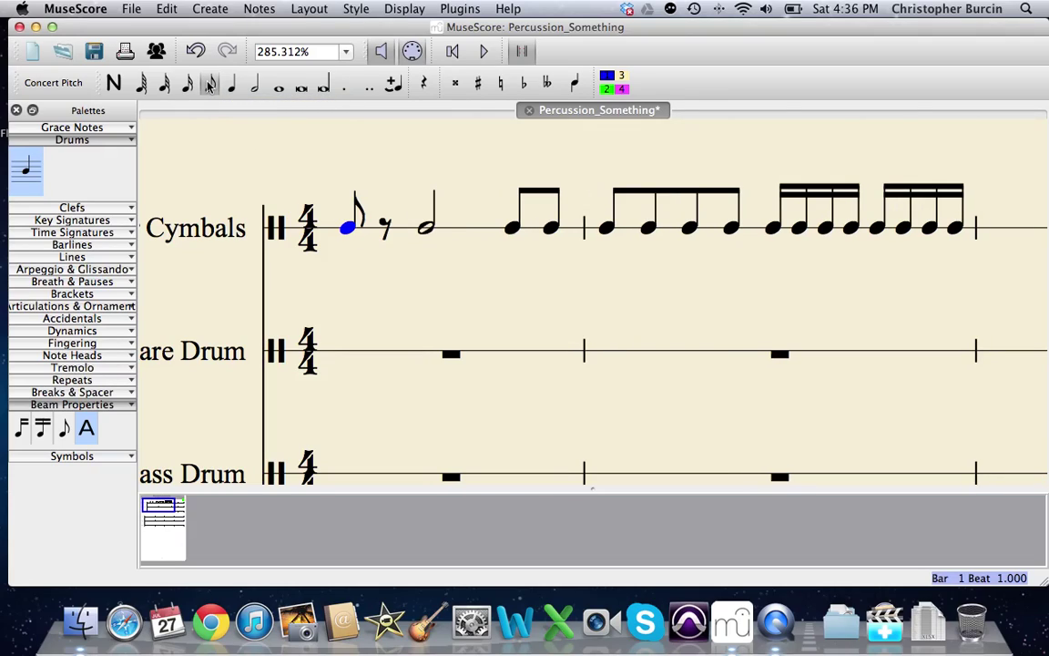
Enter an eighth note over the eighth rest on beat 1 of bar 1, undo it and leave note entry
left_click(385, 228)
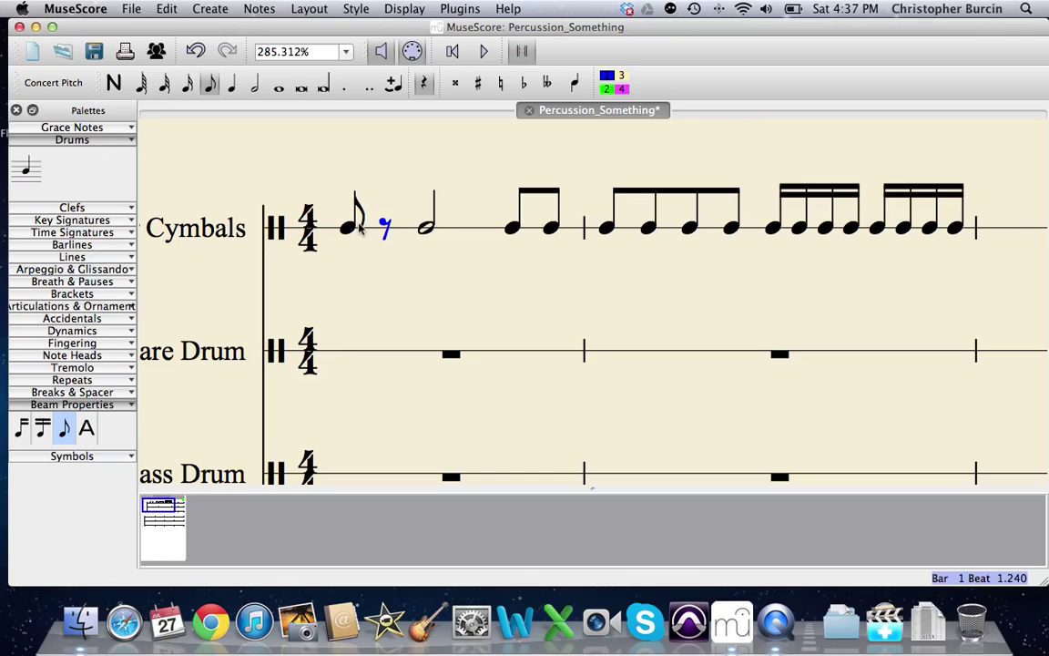
left_click(115, 83)
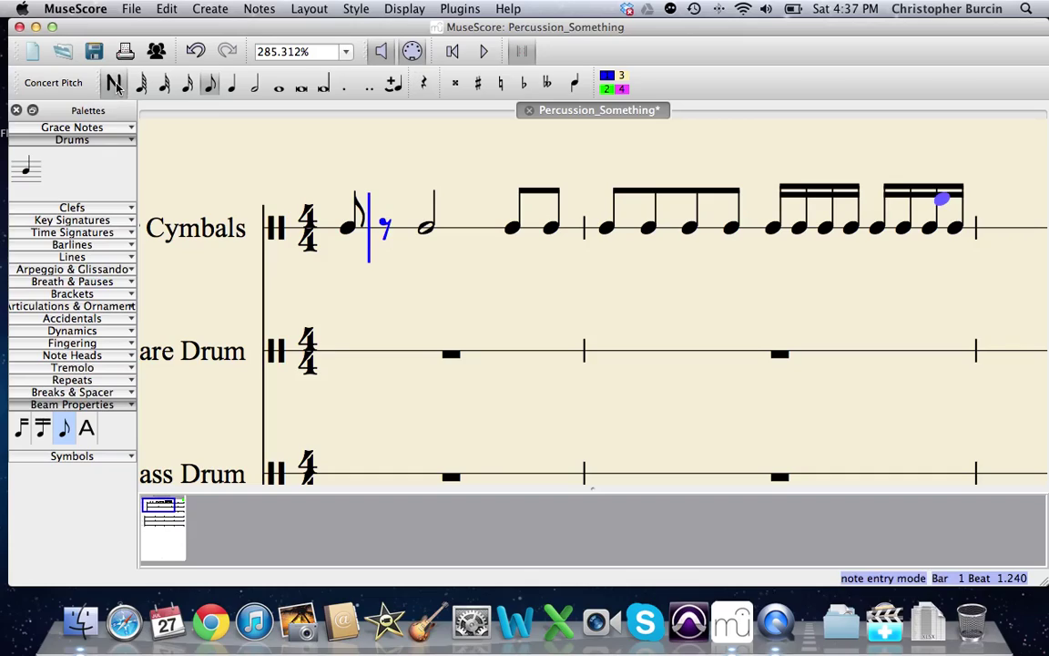
left_click(20, 163)
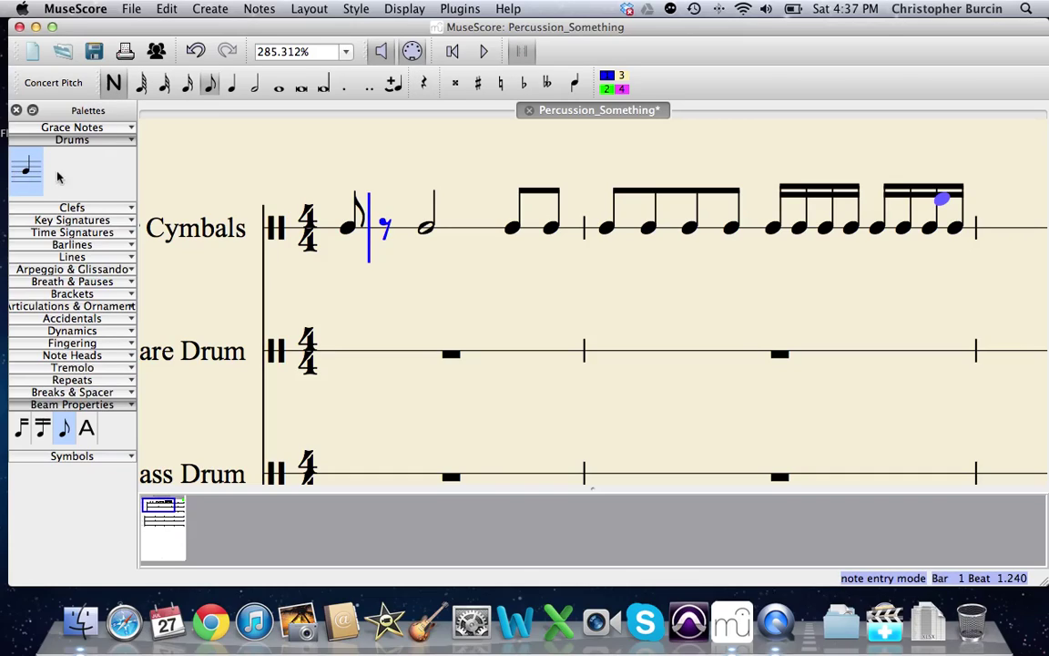
left_click(382, 230)
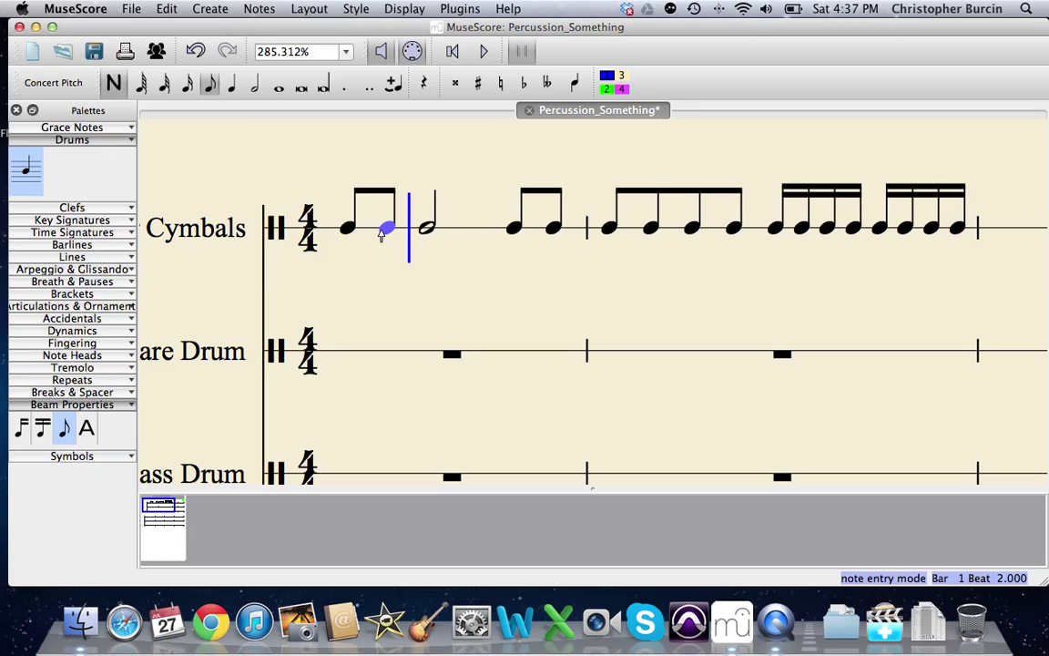
key("super+z")
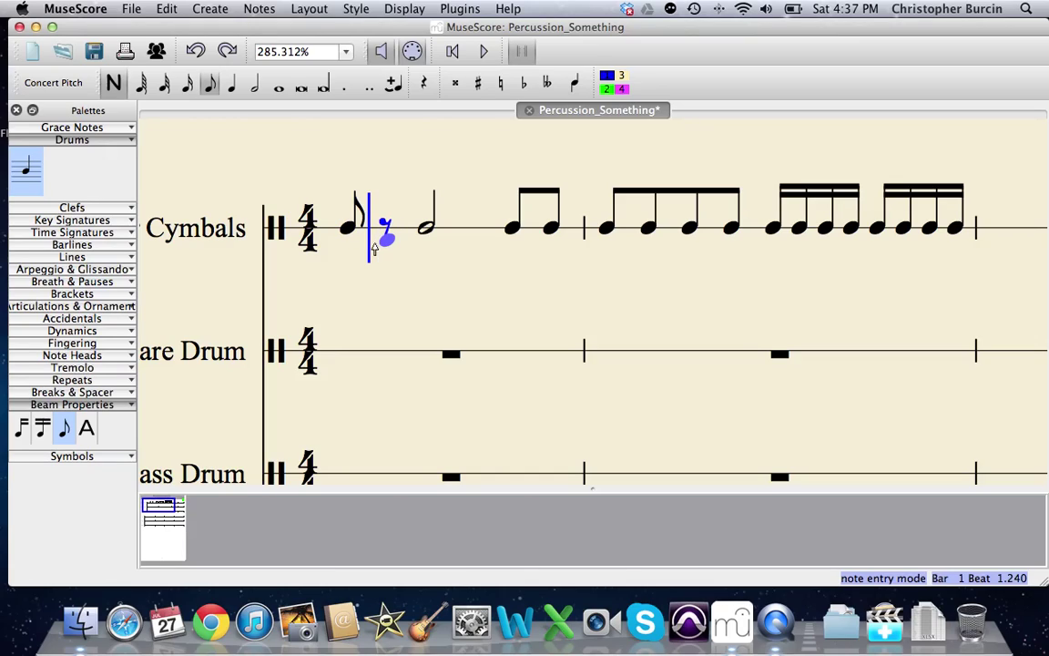
key("Escape")
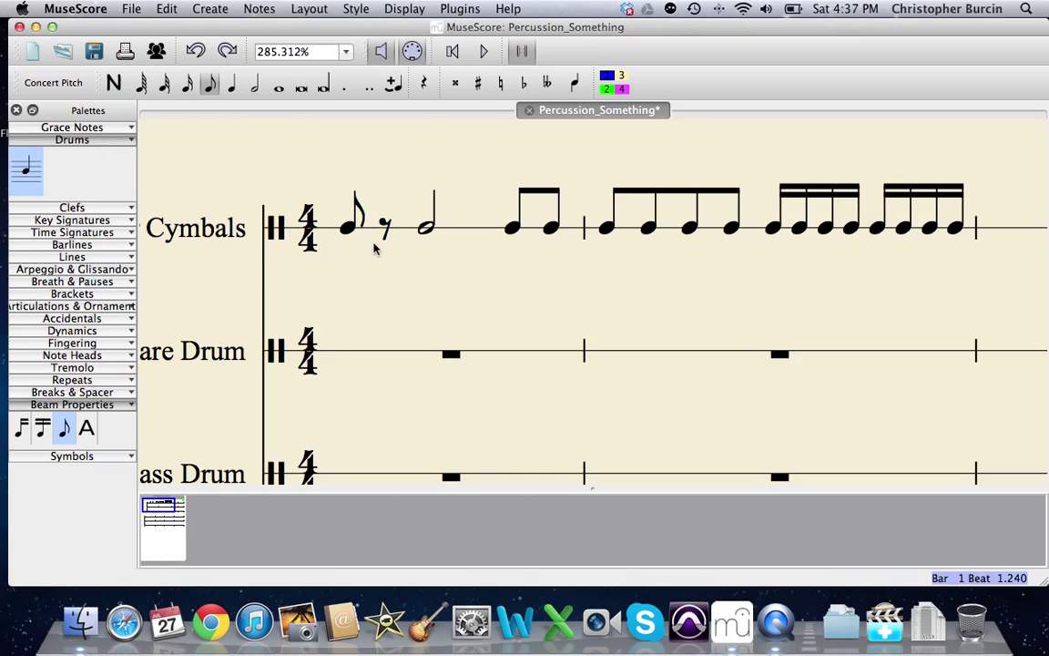
Change the first note of bar 1 back to a quarter note and flip its stem upward
left_click(347, 226)
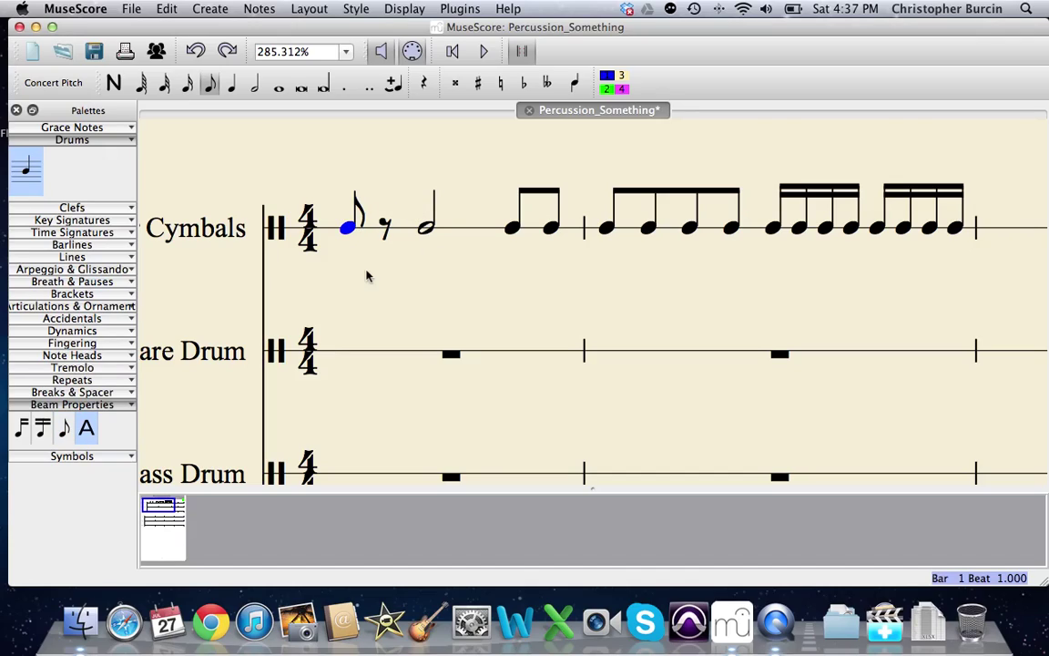
left_click(232, 87)
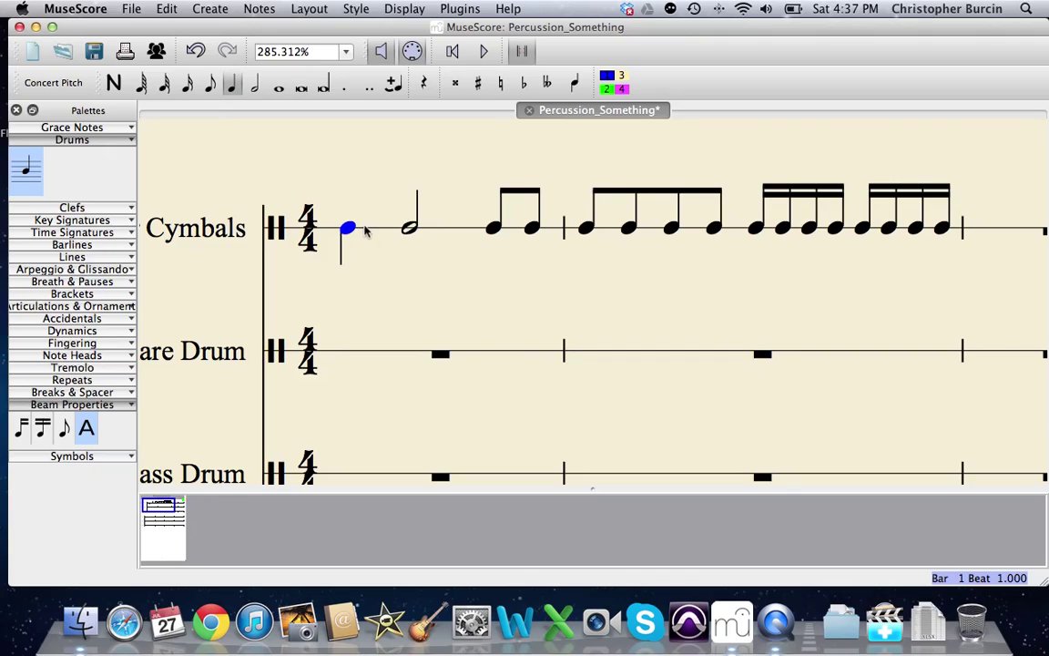
key("x")
Try a half-note and a whole-note duration on the first note of bar 1, undoing each change
left_click(256, 87)
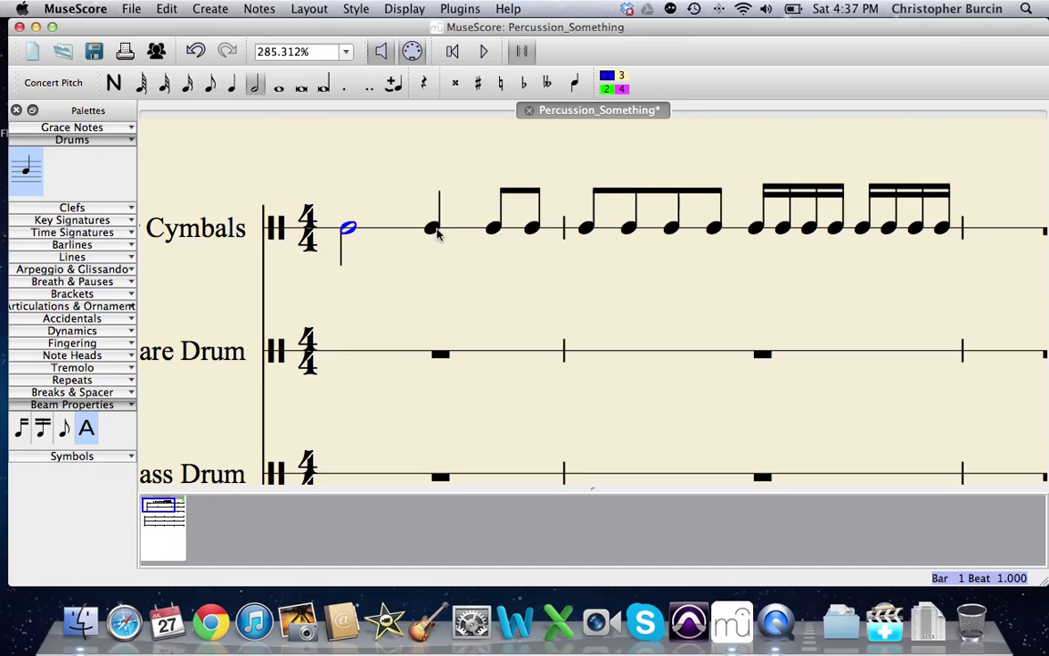
key("super+z")
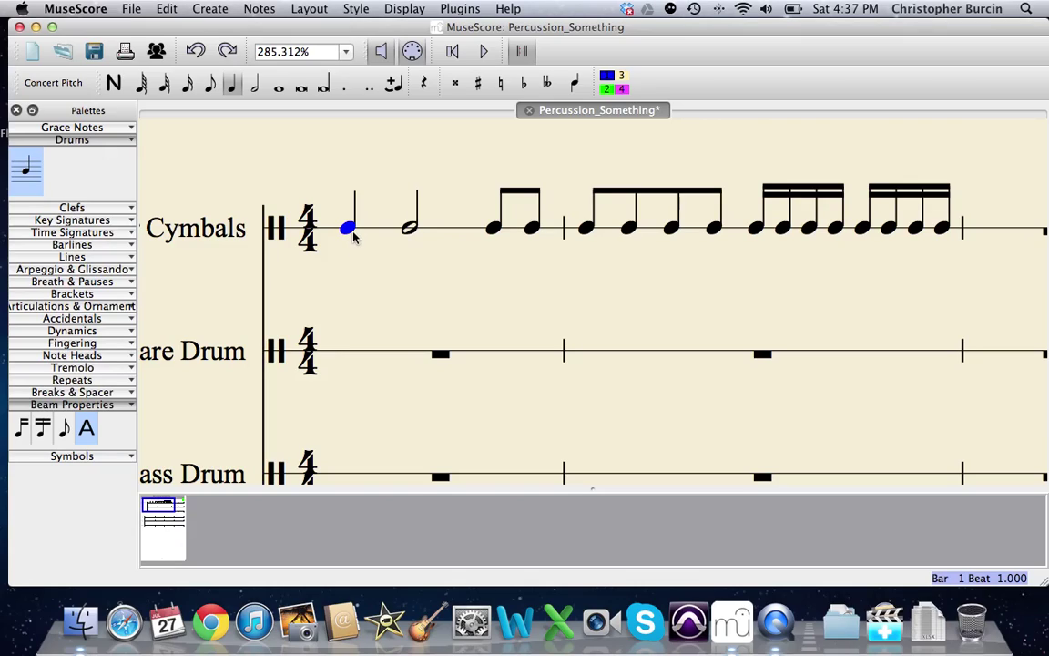
left_click(280, 89)
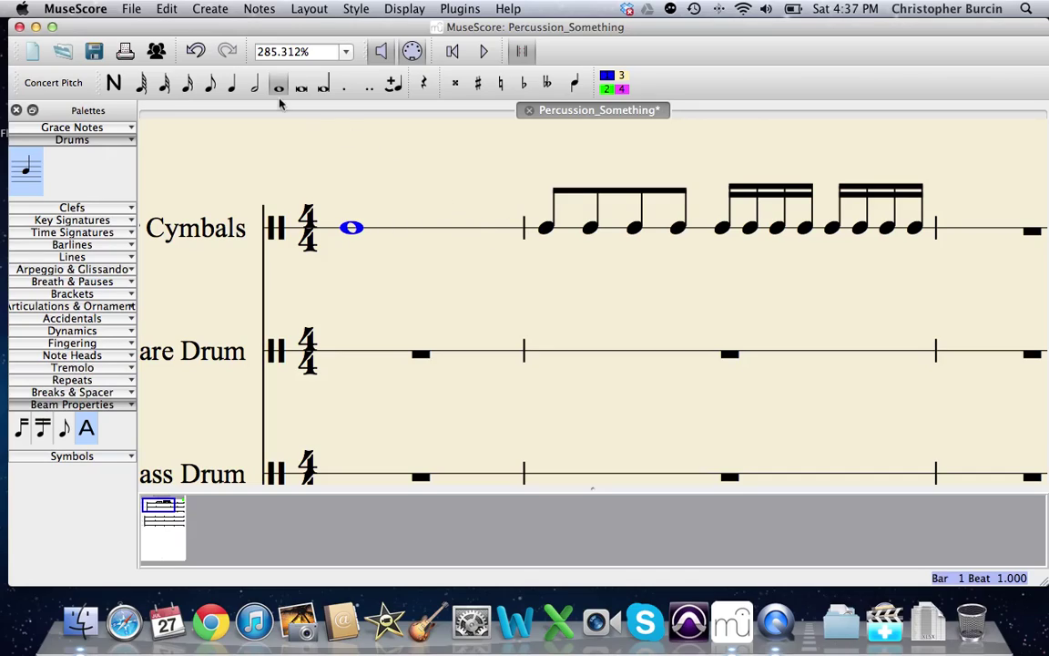
left_click(198, 52)
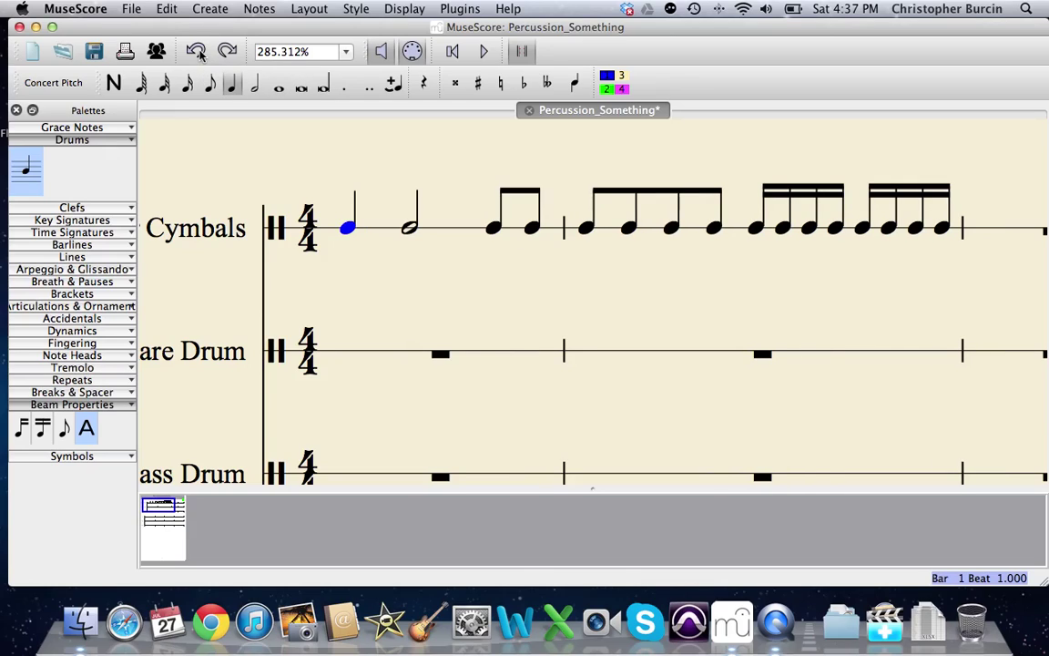
Lengthen the first sixteenth note of beat 3 and the third sixteenth note of beat 4 in bar 2 to eighth notes
left_click(745, 304)
left_click_drag(745, 304, 601, 305)
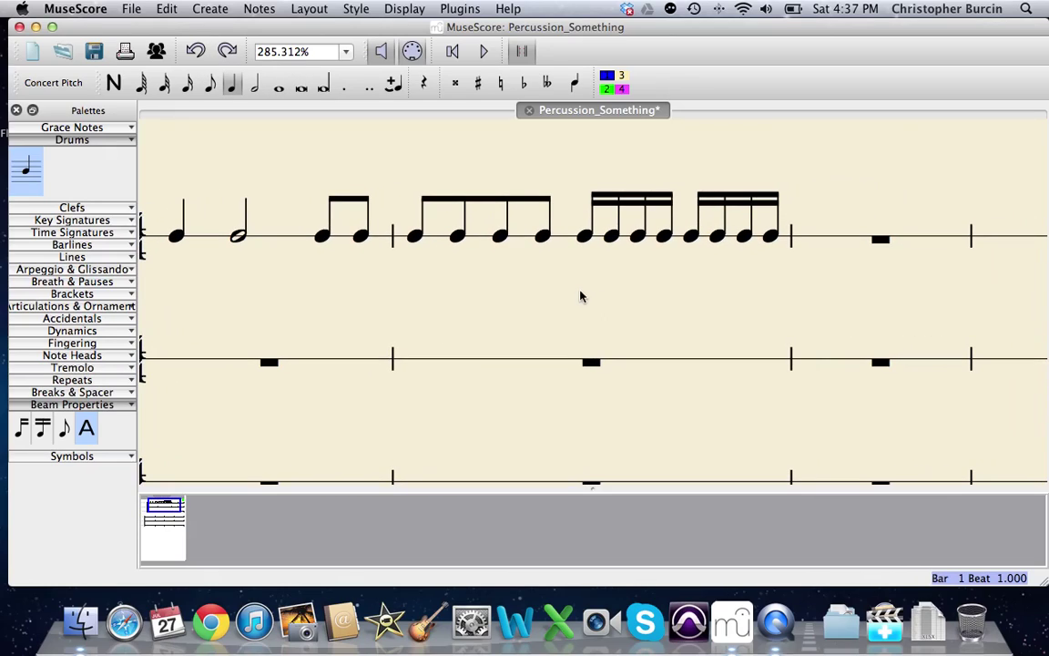
left_click(586, 238)
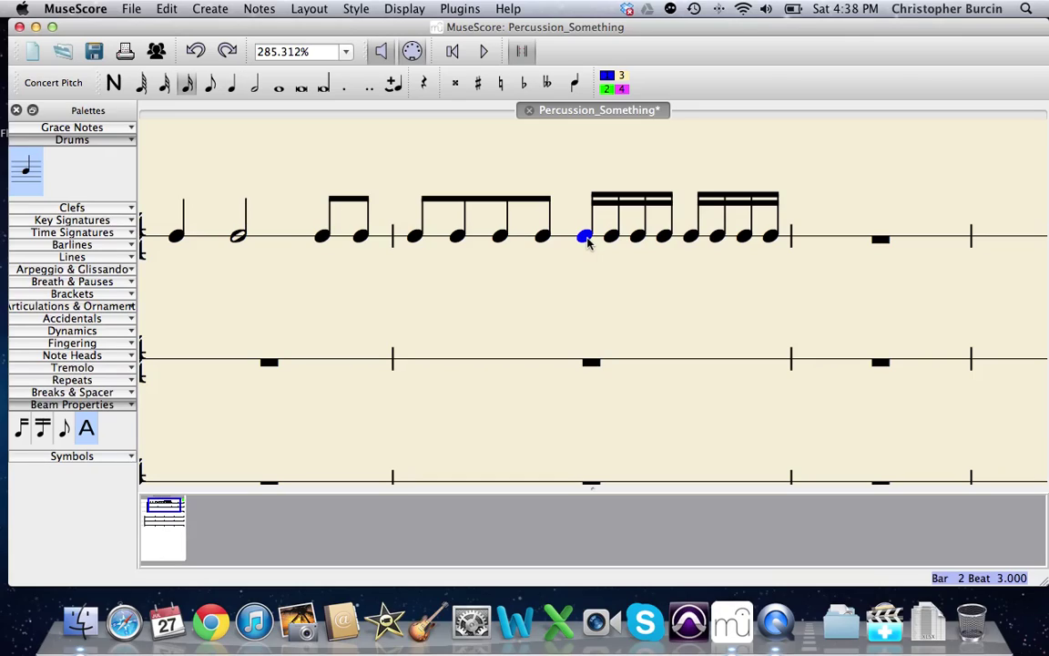
left_click(212, 85)
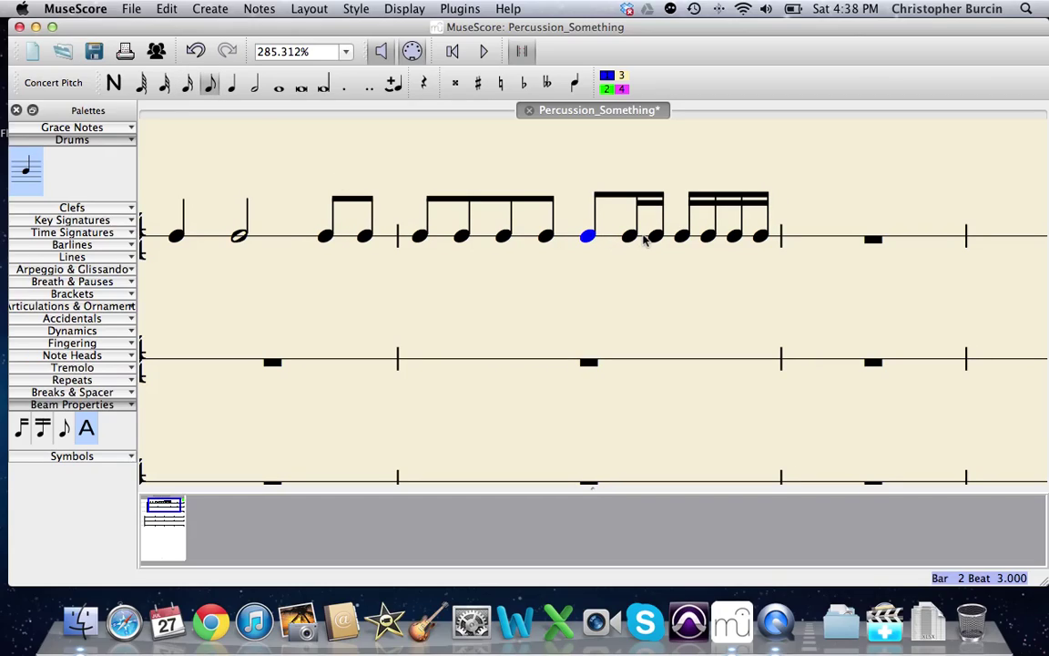
left_click(735, 237)
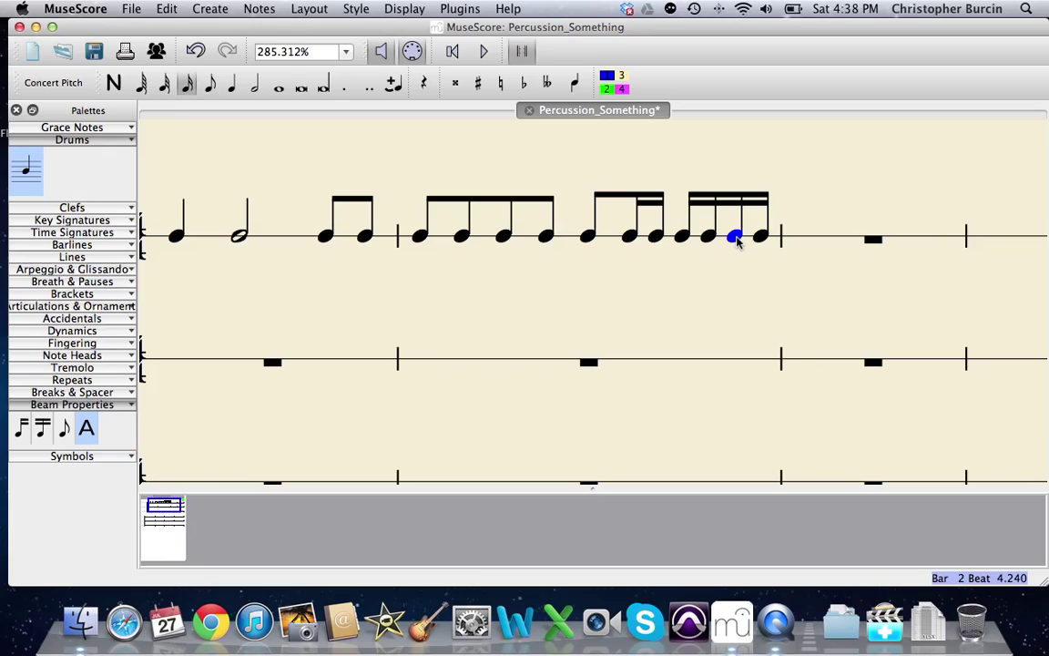
left_click(215, 90)
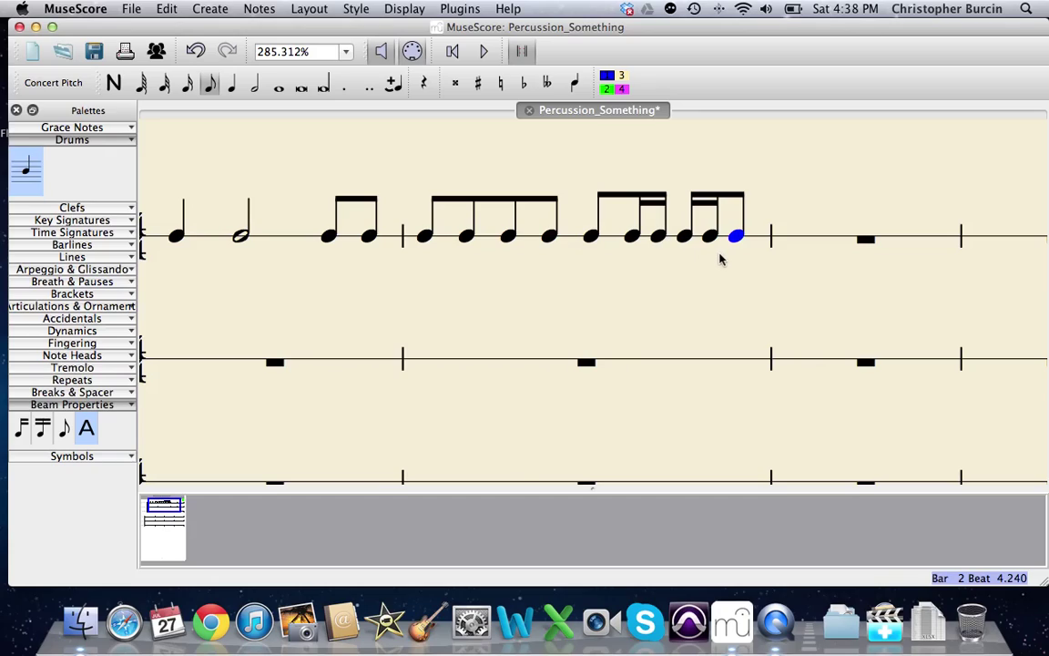
Try starting a new beam on the second eighth note of bar 2 and undo it
left_click_drag(372, 276, 516, 299)
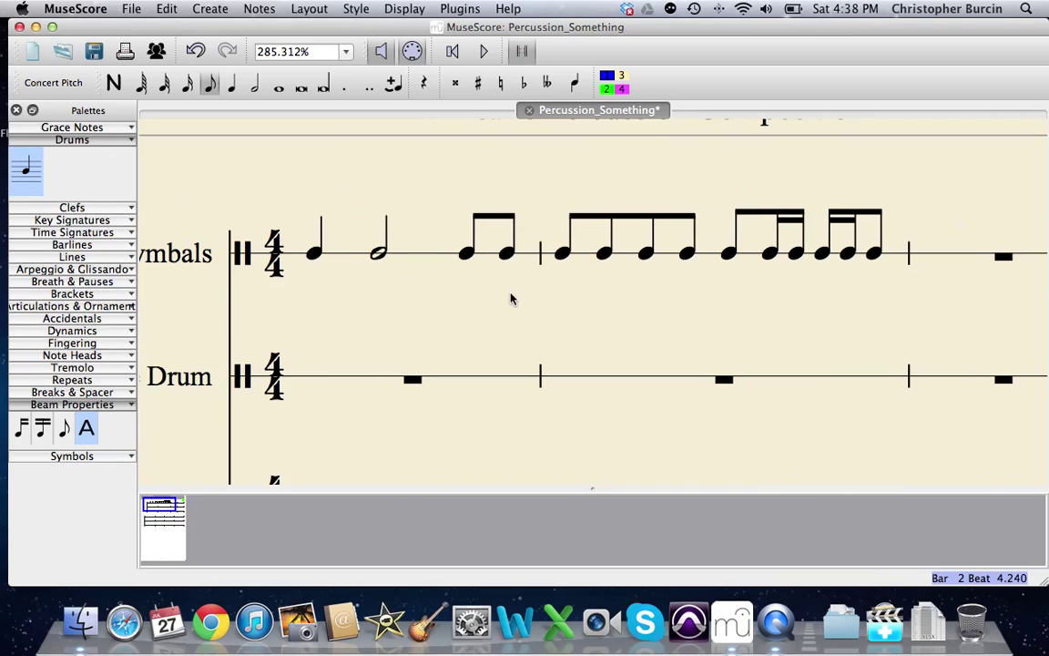
left_click(608, 256)
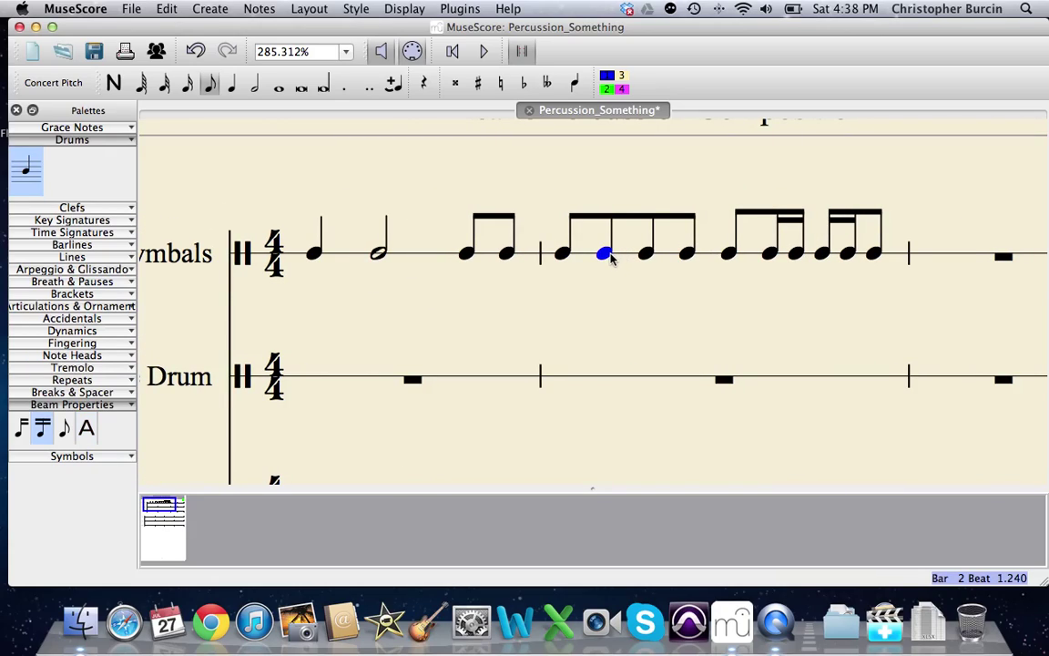
left_click_drag(22, 433, 603, 257)
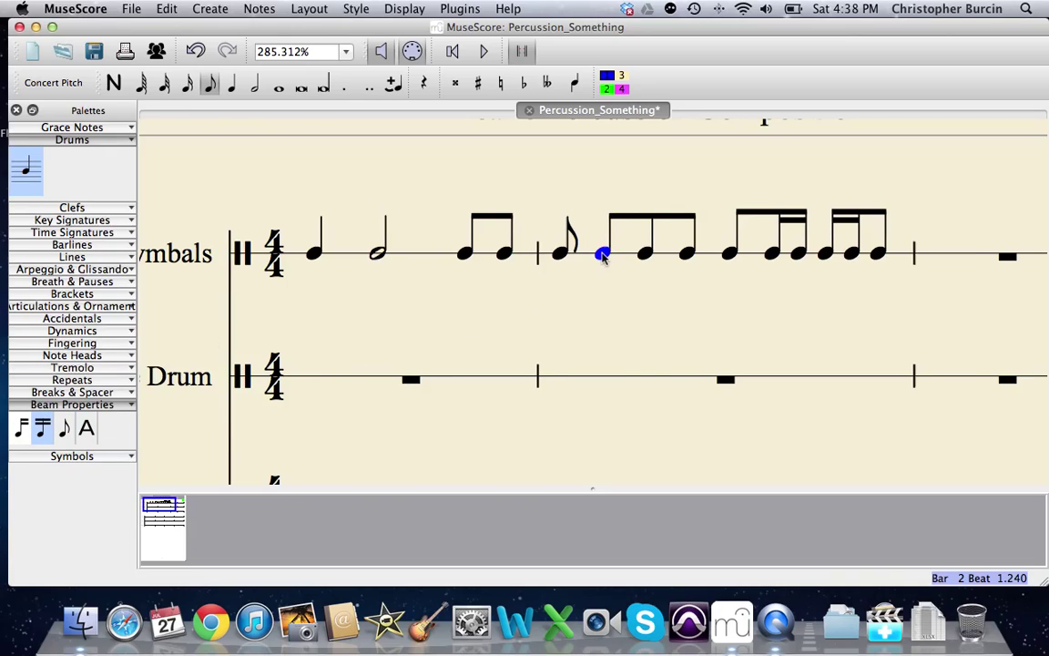
key("super+z")
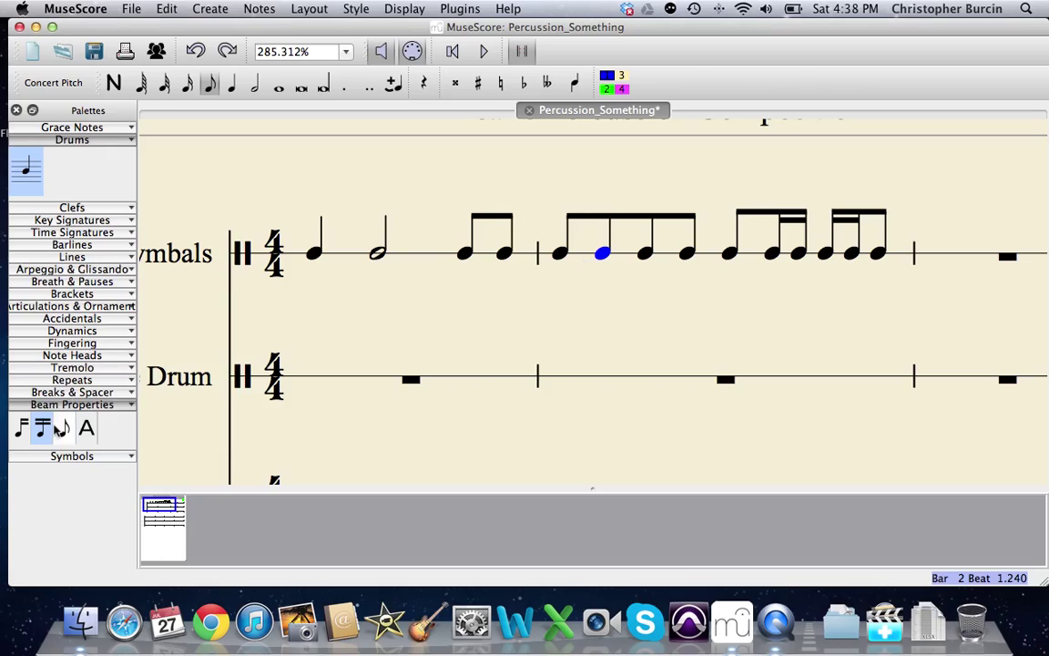
Start a new beam on the third eighth note of bar 2, splitting the four beamed eighths into two pairs
left_click_drag(22, 433, 645, 254)
left_click_drag(601, 320, 653, 285)
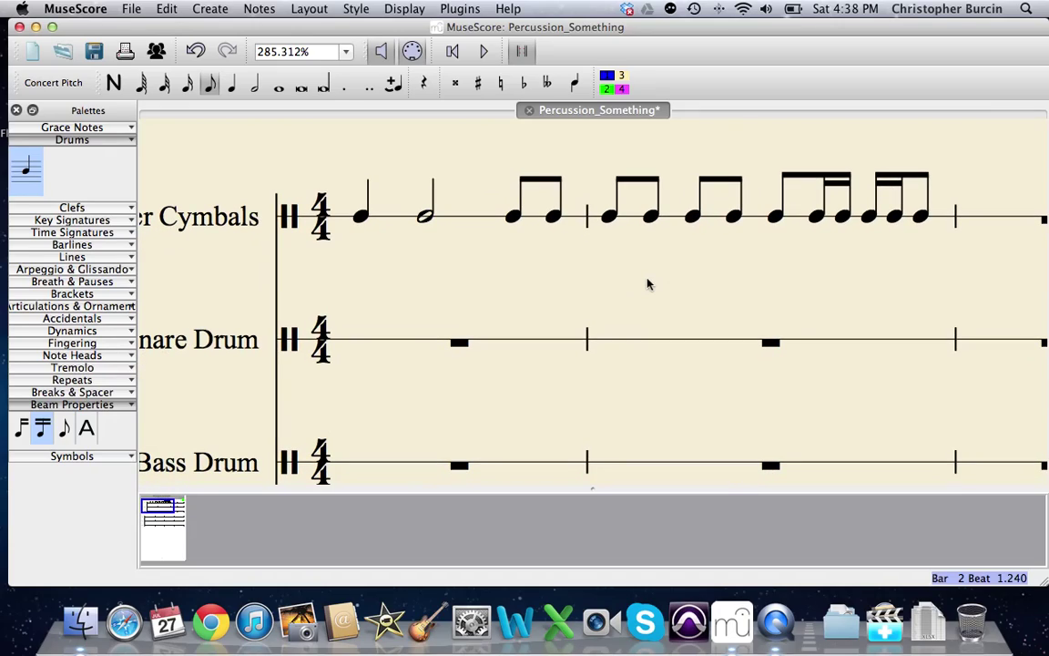